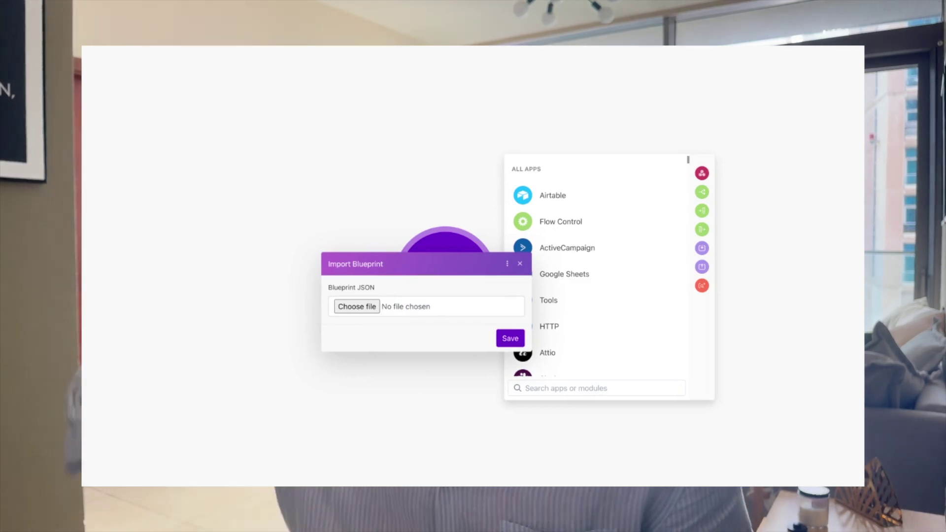
Load the Webhooks, Iterator and Airtable blueprint into the scenario, then go to the Airtable workspace.
{"action": "left_click", "coordinate": [507, 338]}
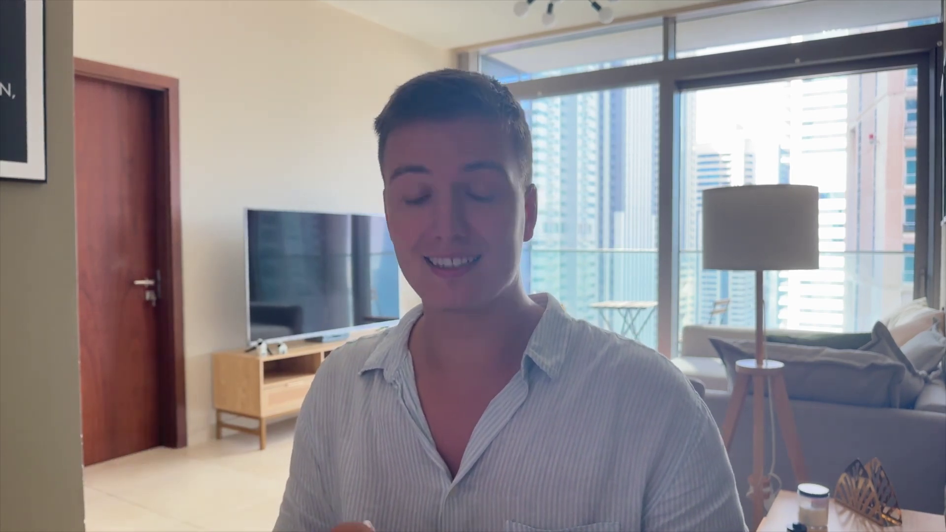
{"action": "left_click_drag", "start_coordinate": [667, 202], "coordinate": [670, 148]}
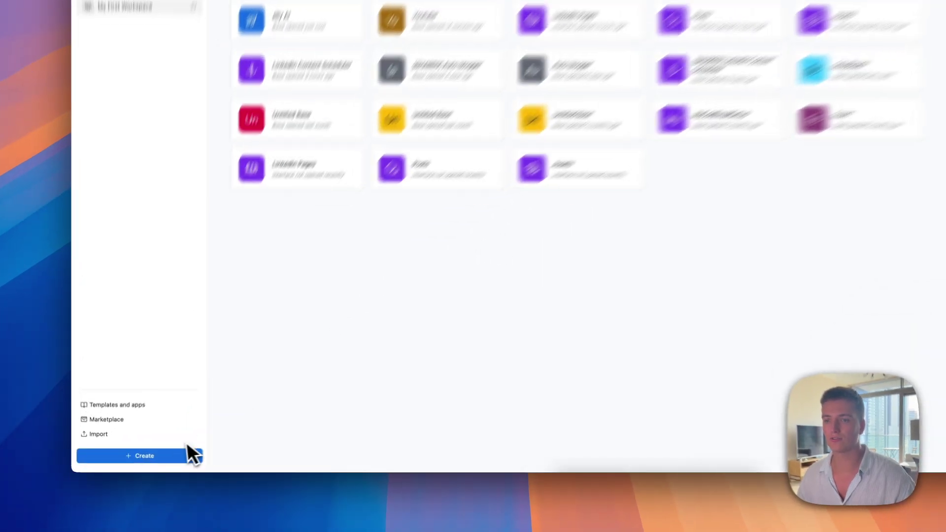
Create a blank Airtable base from scratch and set its colour to blue.
{"action": "left_click", "coordinate": [190, 453]}
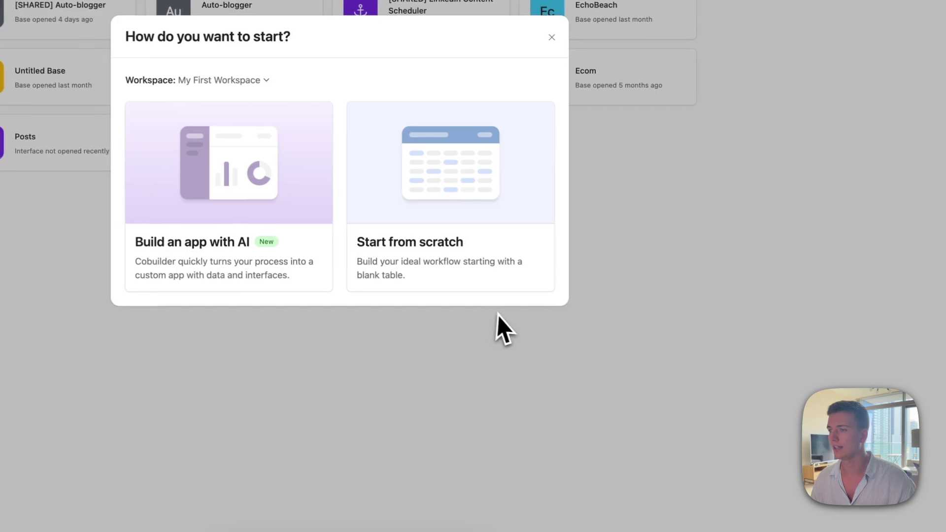
{"action": "left_click", "coordinate": [426, 201]}
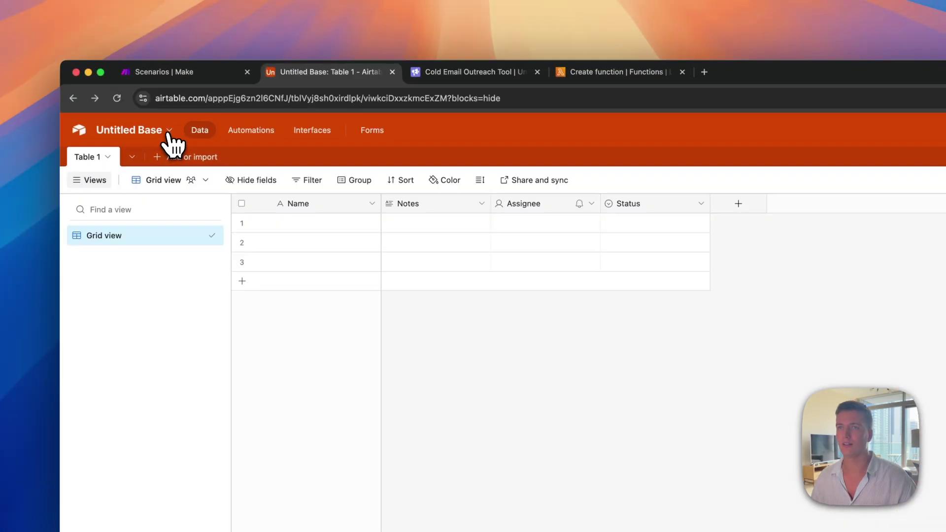
{"action": "left_click", "coordinate": [168, 134]}
{"action": "left_click", "coordinate": [103, 202]}
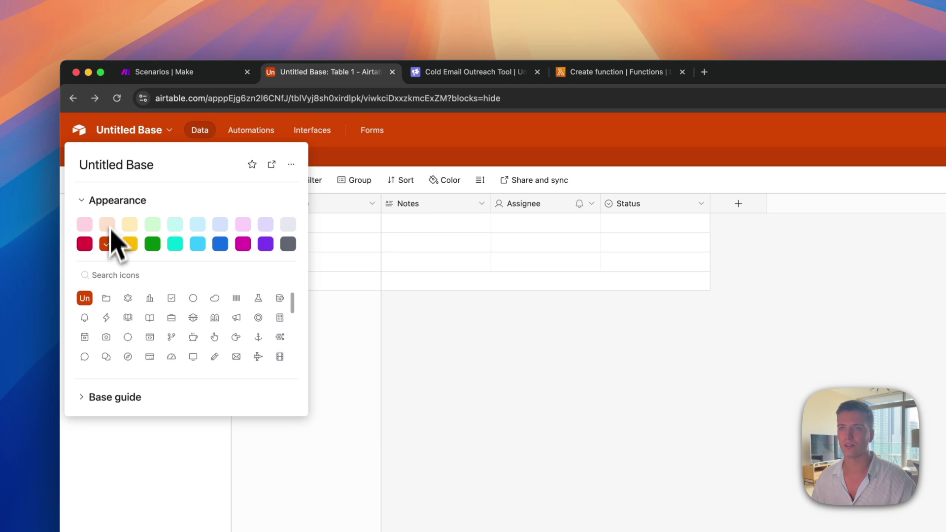
{"action": "left_click", "coordinate": [175, 246]}
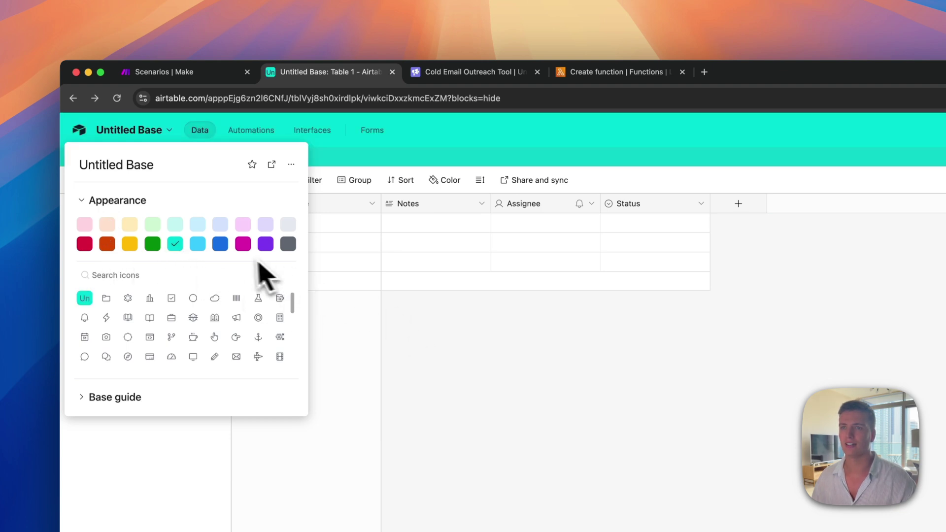
{"action": "left_click", "coordinate": [221, 249]}
{"action": "left_click", "coordinate": [601, 410]}
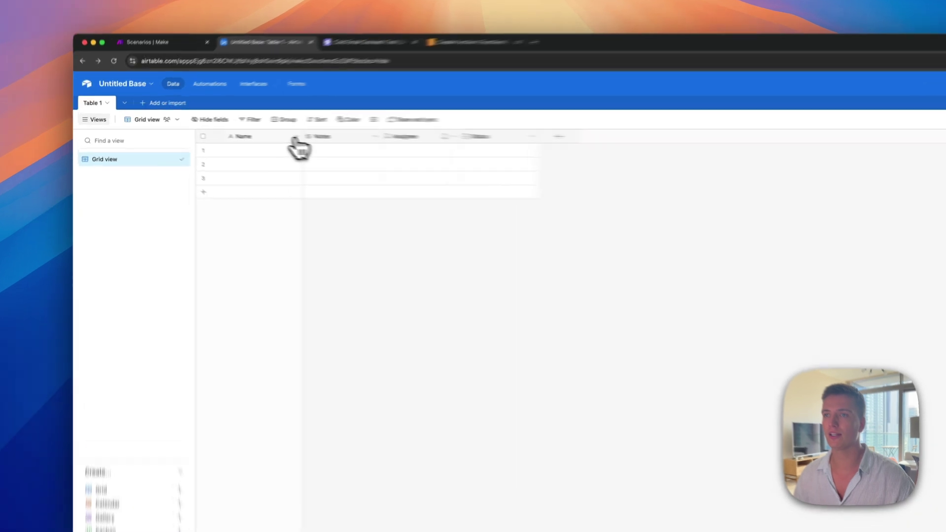
Rename Table 1's Name field to 'Report name'.
{"action": "left_click", "coordinate": [239, 132]}
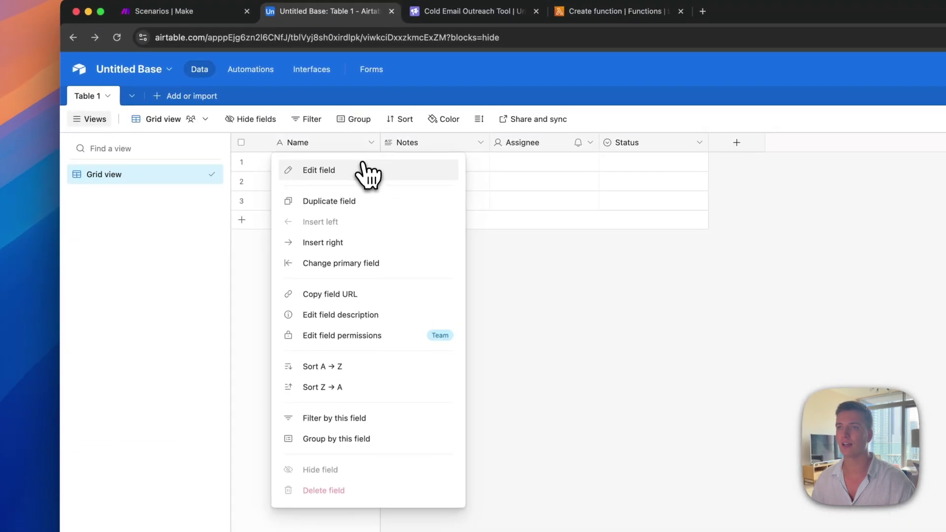
{"action": "left_click", "coordinate": [363, 168]}
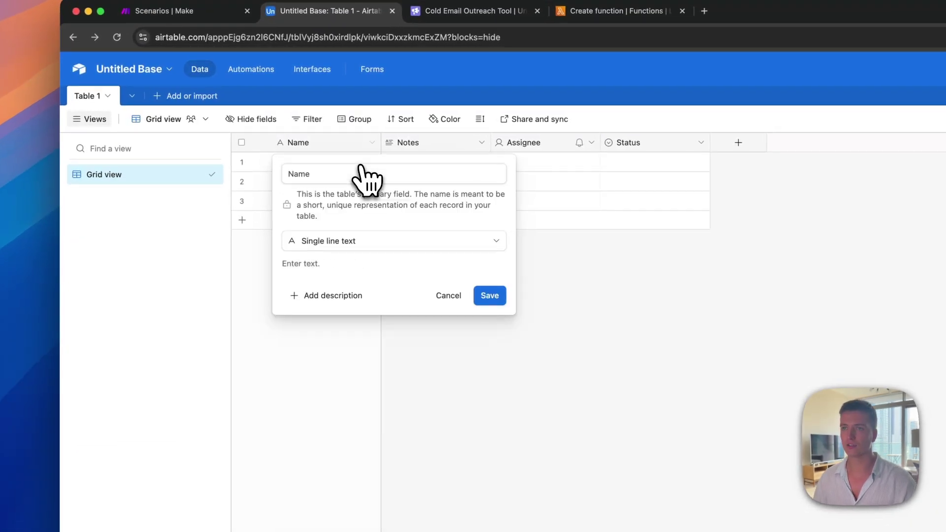
{"action": "left_click", "coordinate": [376, 174]}
{"action": "key", "text": "super+a"}
{"action": "type", "text": "Report name"}
{"action": "key", "text": "Return"}
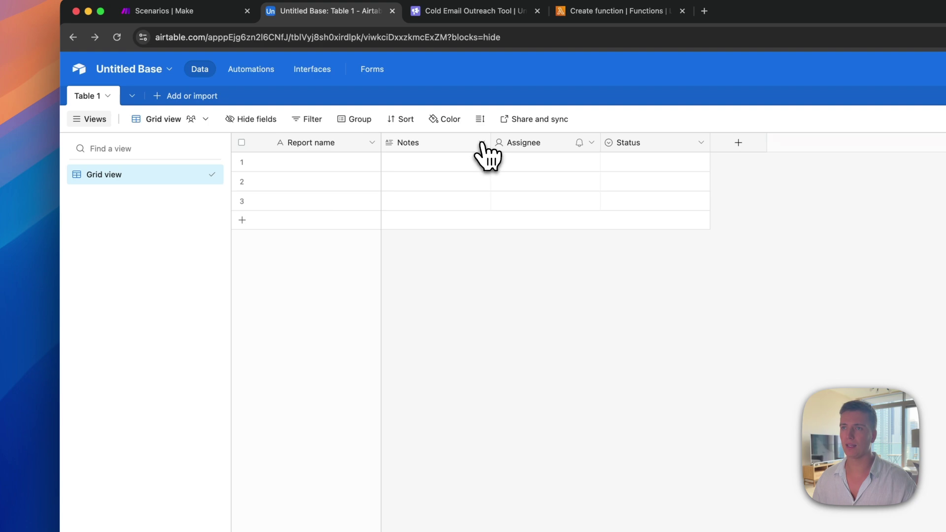
{"action": "left_click", "coordinate": [481, 142]}
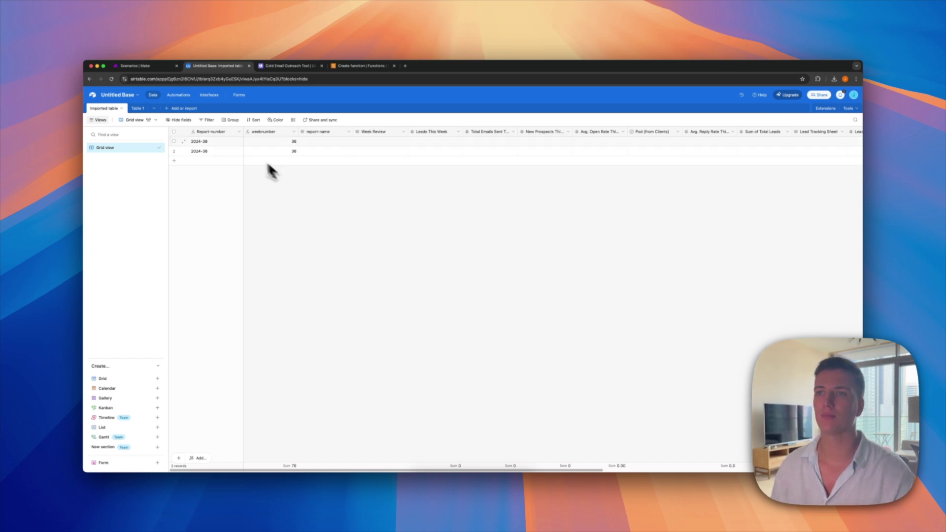
Inspect the Report-number formula and row 1 values, closing the editor without changes.
{"action": "left_click", "coordinate": [203, 141]}
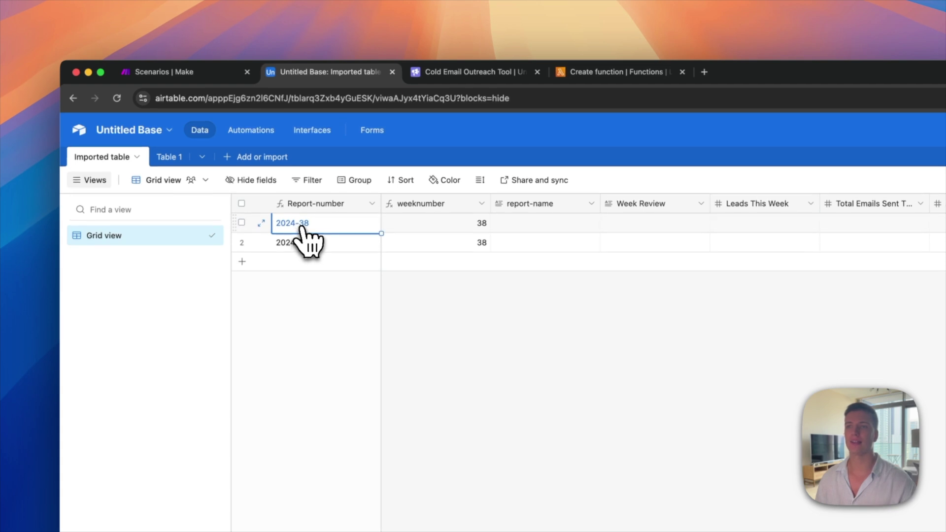
{"action": "left_click", "coordinate": [437, 223]}
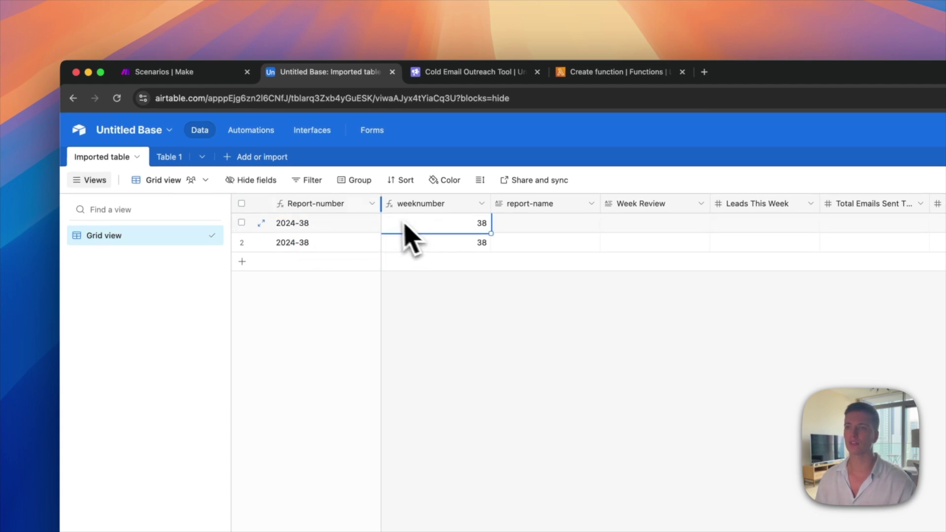
{"action": "left_click", "coordinate": [371, 203]}
{"action": "left_click", "coordinate": [364, 231]}
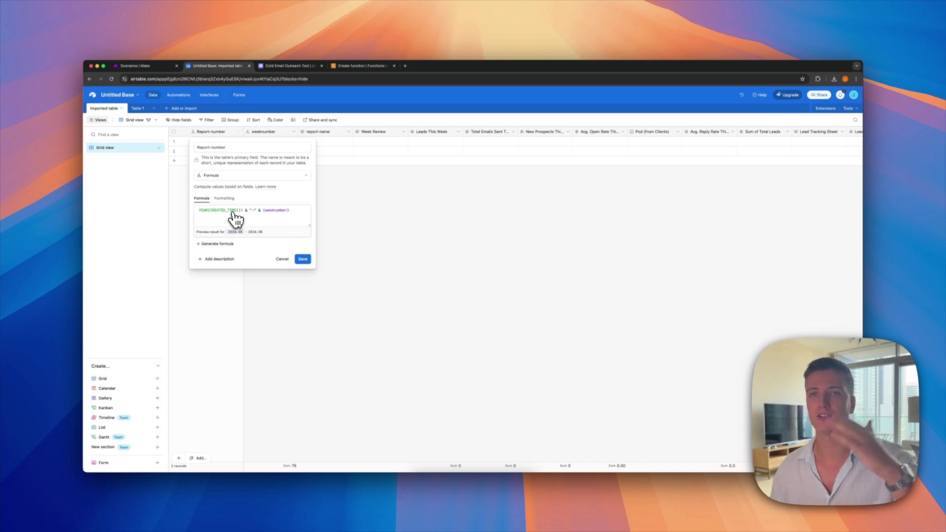
{"action": "left_click", "coordinate": [302, 258]}
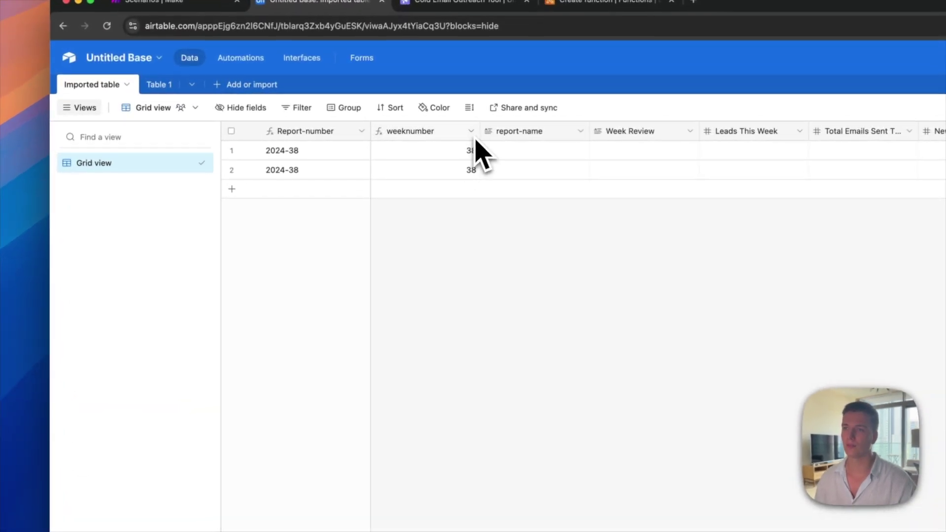
Compare row 1's weeknumber and Report-number values, then delete the report-name field.
{"action": "left_click", "coordinate": [474, 147]}
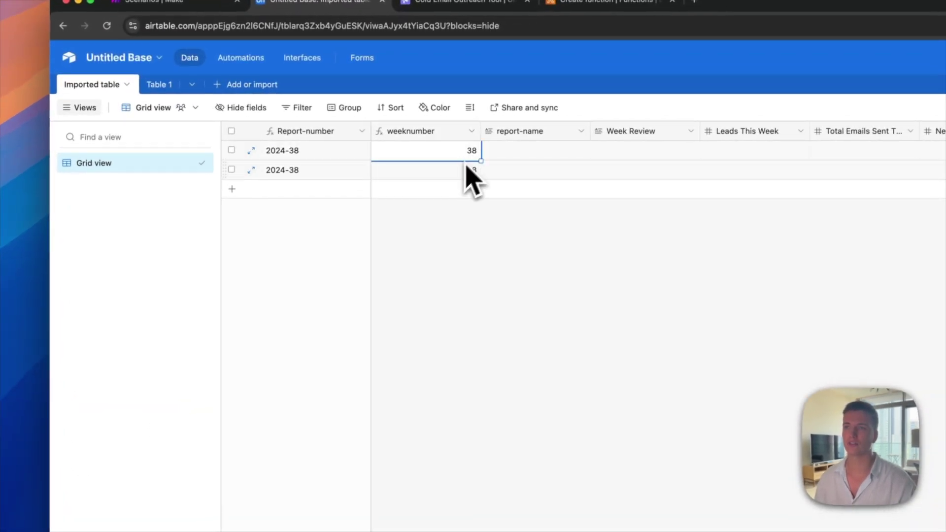
{"action": "left_click", "coordinate": [319, 151]}
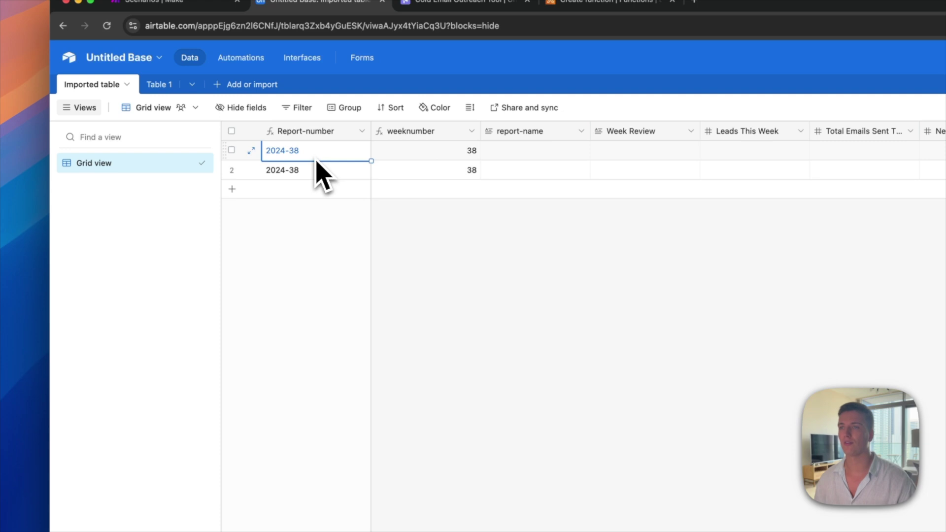
{"action": "left_click", "coordinate": [421, 156]}
{"action": "key", "text": "Escape"}
{"action": "left_click", "coordinate": [581, 131]}
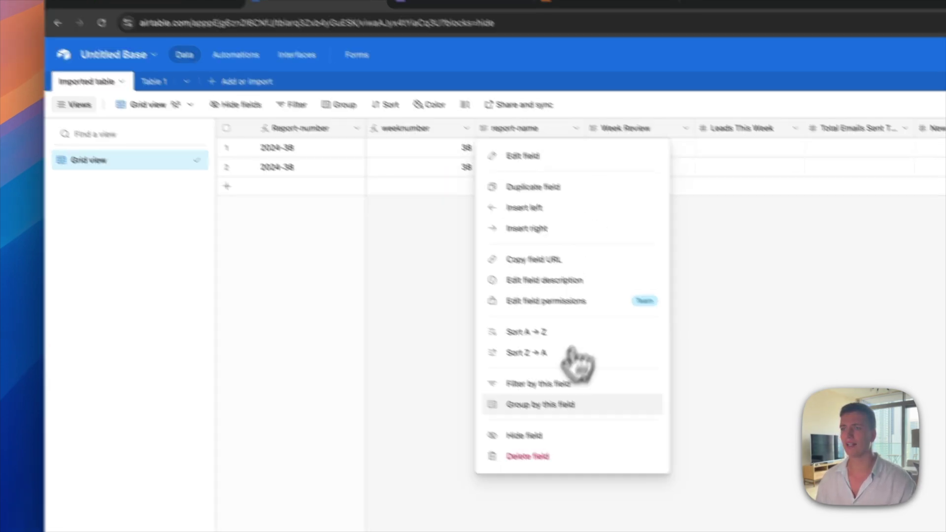
{"action": "left_click", "coordinate": [470, 394]}
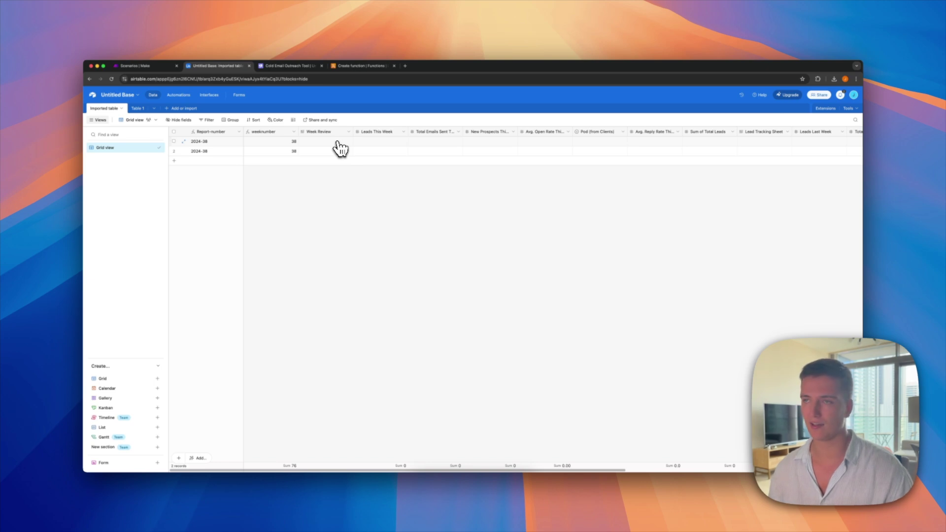
{"action": "scroll", "coordinate": [361, 147], "scroll_direction": "right", "scroll_amount": 5}
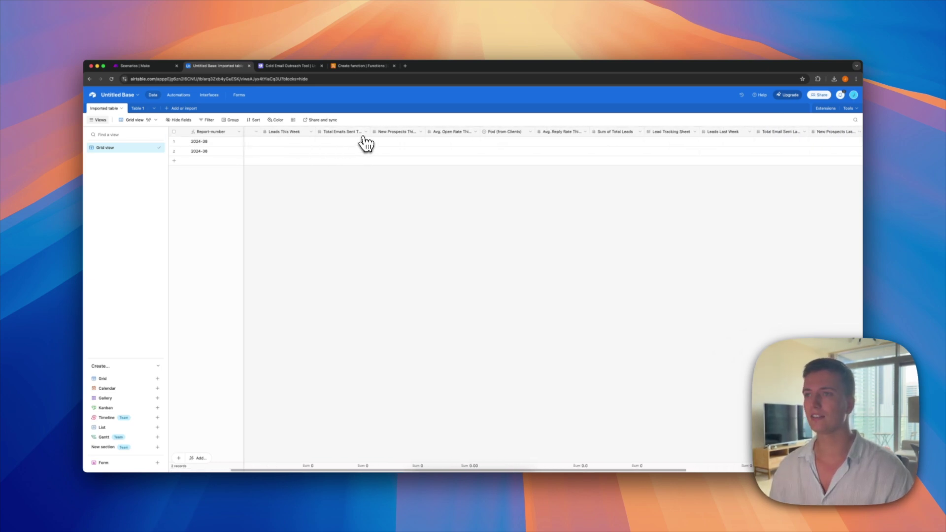
{"action": "scroll", "coordinate": [365, 140], "scroll_direction": "right", "scroll_amount": 1}
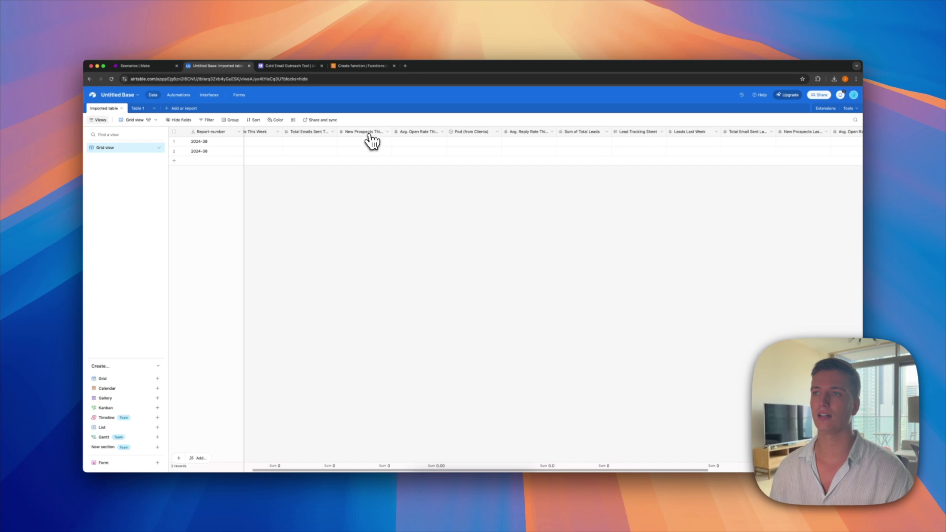
{"action": "scroll", "coordinate": [429, 143], "scroll_direction": "right", "scroll_amount": 4}
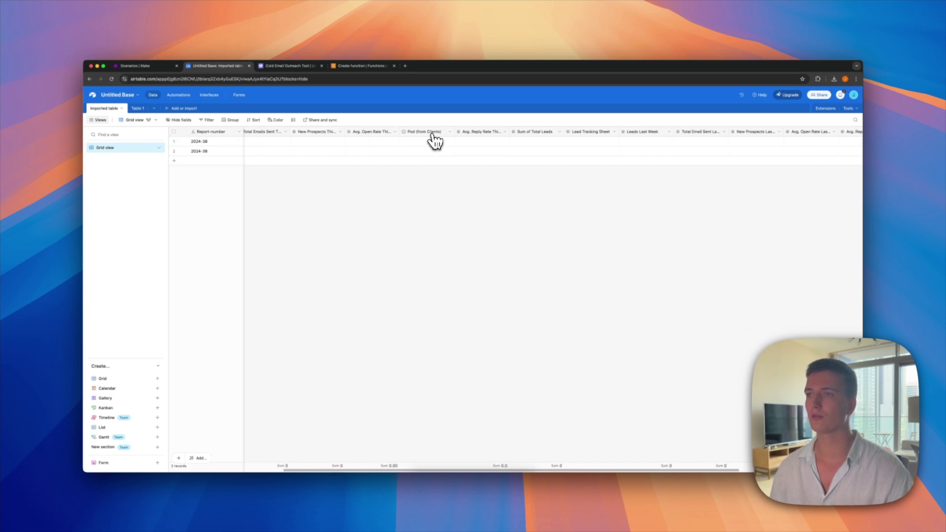
{"action": "scroll", "coordinate": [438, 137], "scroll_direction": "right", "scroll_amount": 3}
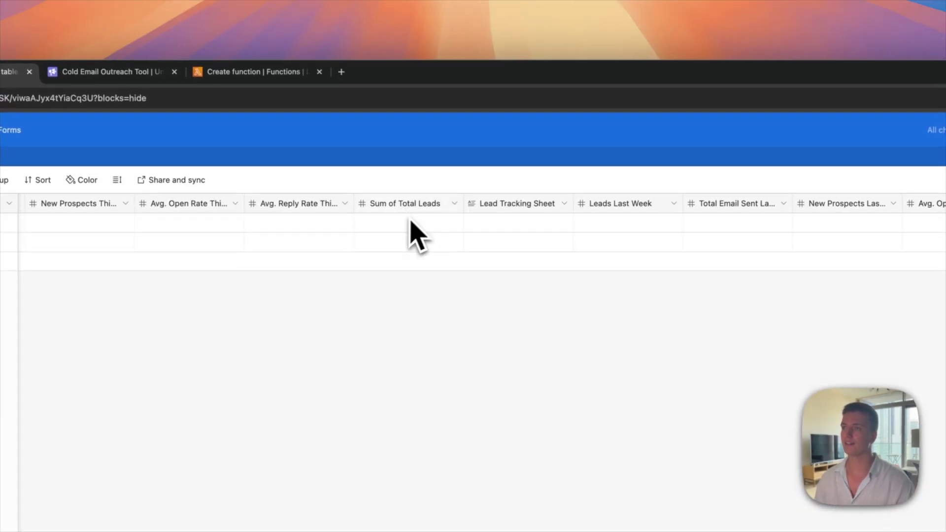
{"action": "scroll", "coordinate": [527, 238], "scroll_direction": "right", "scroll_amount": 4}
{"action": "left_click", "coordinate": [434, 222]}
{"action": "scroll", "coordinate": [541, 235], "scroll_direction": "right", "scroll_amount": 3}
{"action": "scroll", "coordinate": [507, 237], "scroll_direction": "right", "scroll_amount": 1}
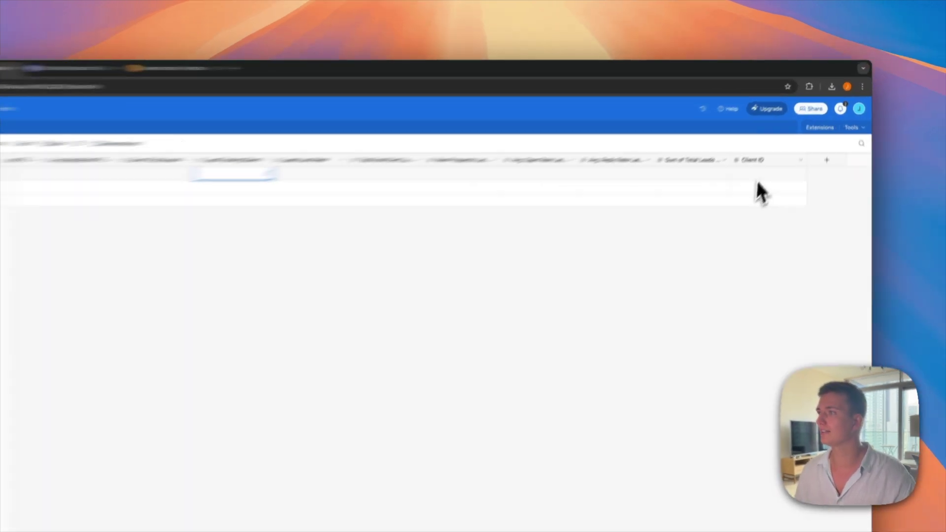
{"action": "left_click", "coordinate": [783, 143]}
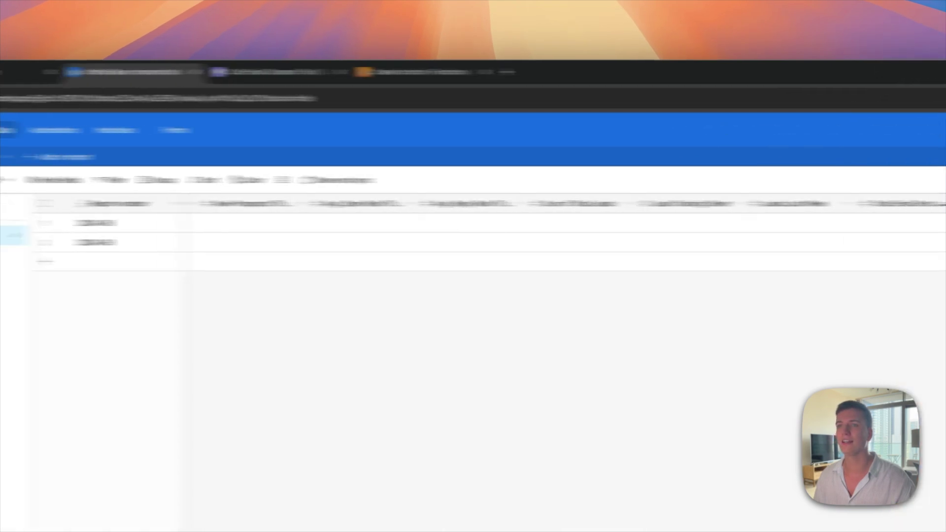
Move the Client ID column right after weeknumber, then go to the AWS Free Tier page.
{"action": "left_click_drag", "start_coordinate": [192, 197], "coordinate": [481, 204]}
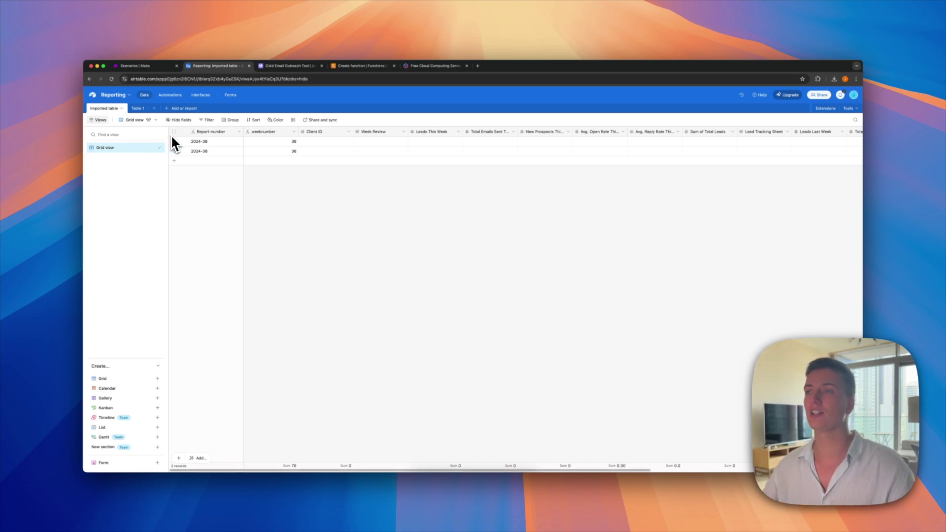
{"action": "left_click", "coordinate": [418, 67]}
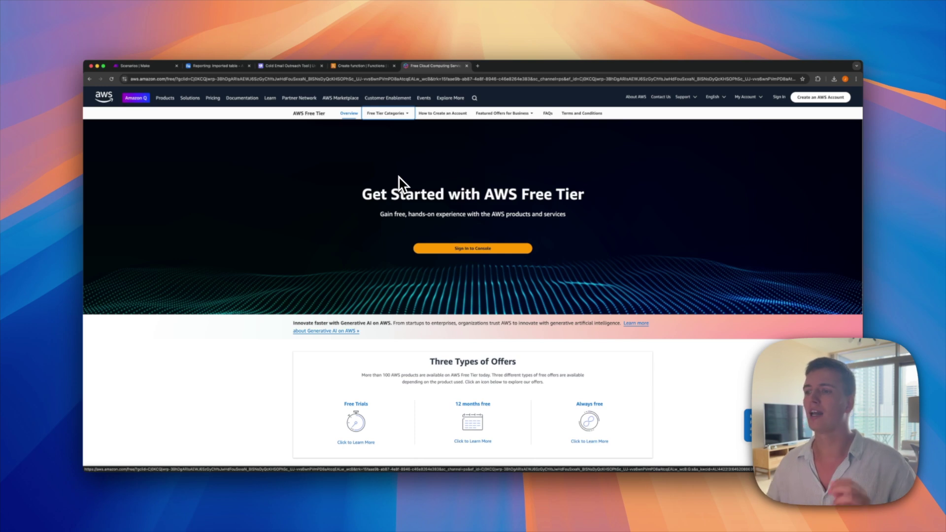
Scroll down the AWS page on the way to the Lambda Create function form.
{"action": "scroll", "coordinate": [390, 221], "scroll_direction": "down", "scroll_amount": 1}
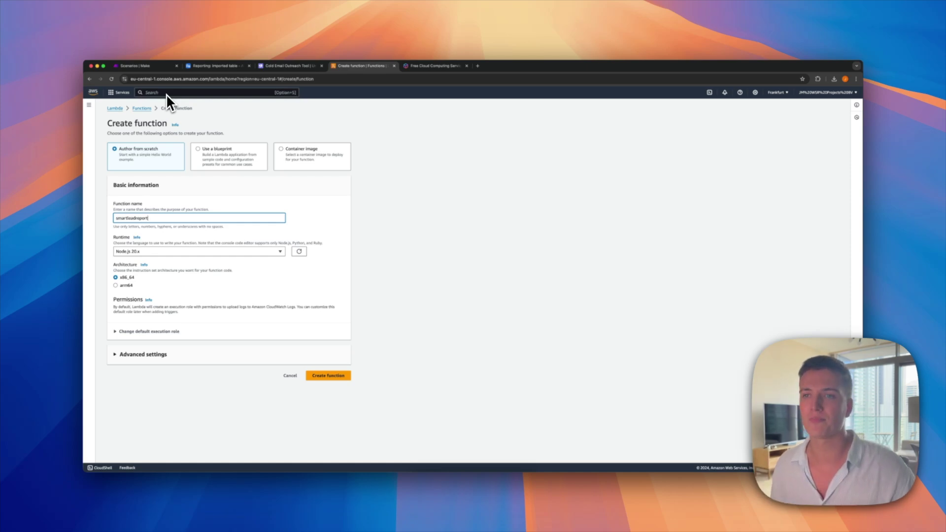
Create the Lambda function smartleadreport from scratch on the Node.js 20.x runtime.
{"action": "left_click", "coordinate": [172, 111]}
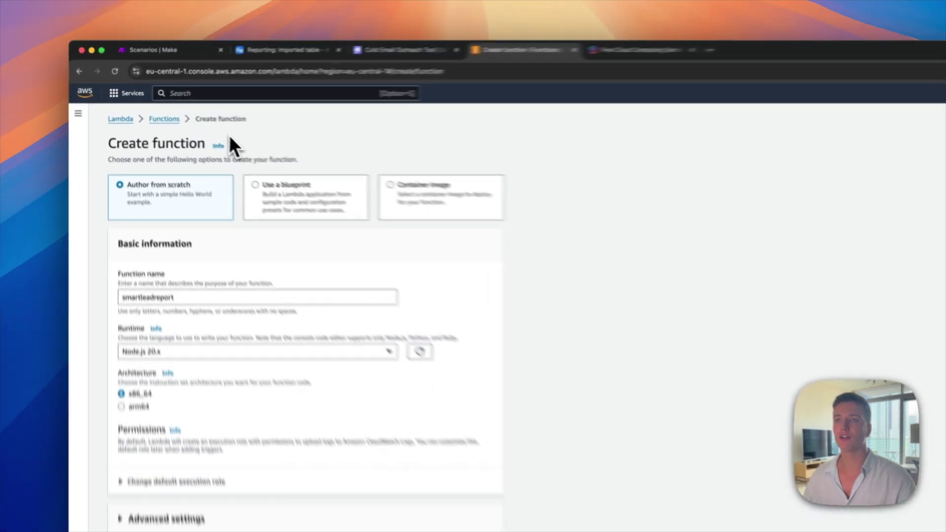
{"action": "left_click", "coordinate": [168, 345]}
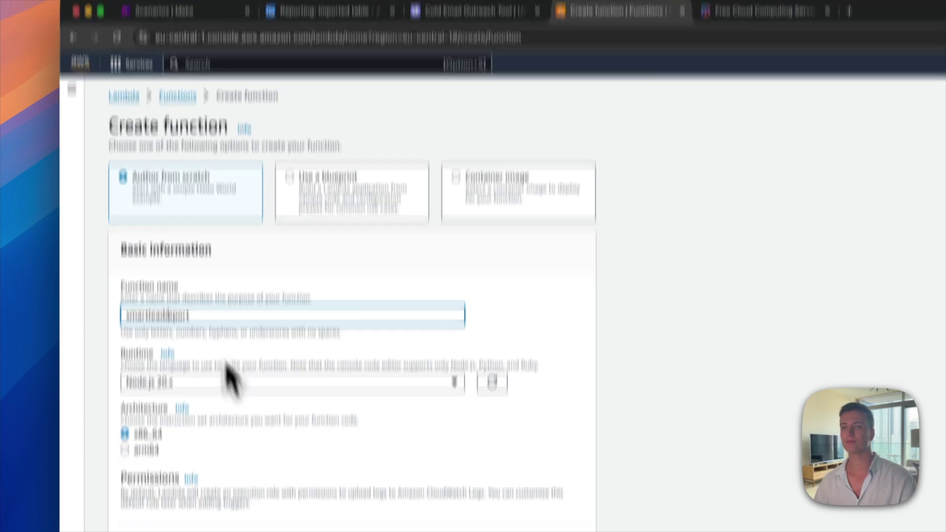
{"action": "left_click", "coordinate": [228, 382]}
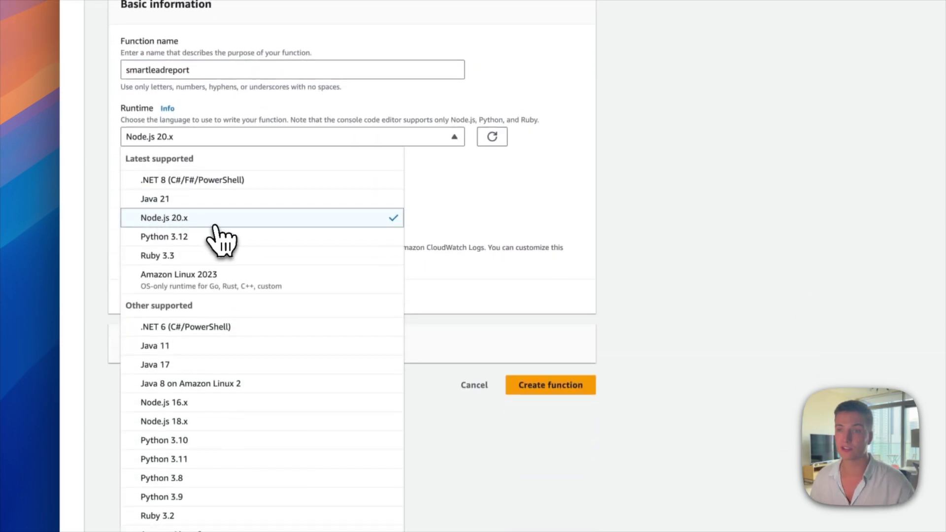
{"action": "left_click", "coordinate": [190, 221]}
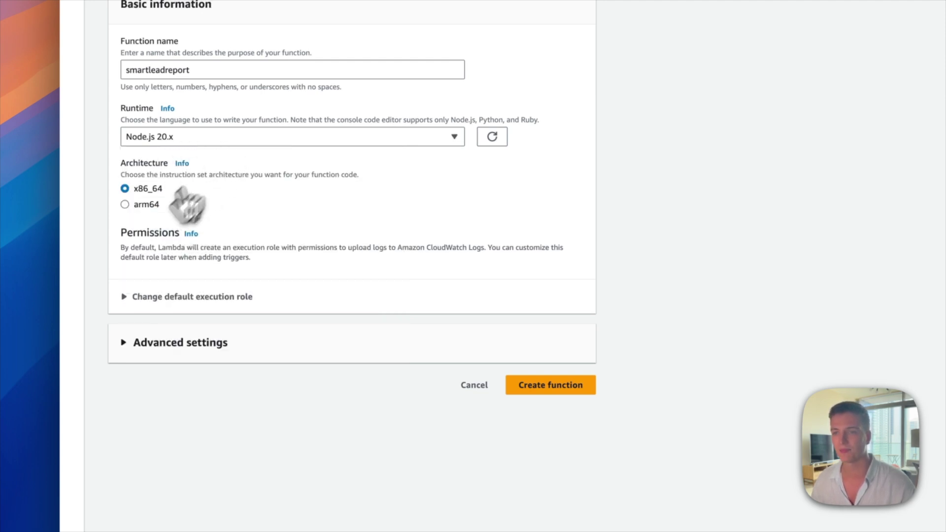
{"action": "left_click", "coordinate": [550, 288]}
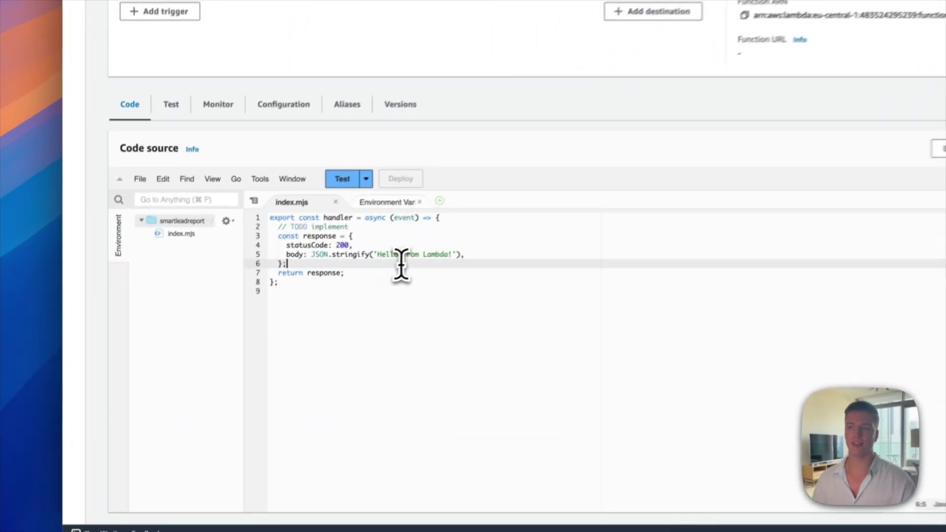
Upload Archive.zip as the smartleadreport function's code and save it.
{"action": "left_click", "coordinate": [263, 313]}
{"action": "type", "text": "dgkjkdsgjsg"}
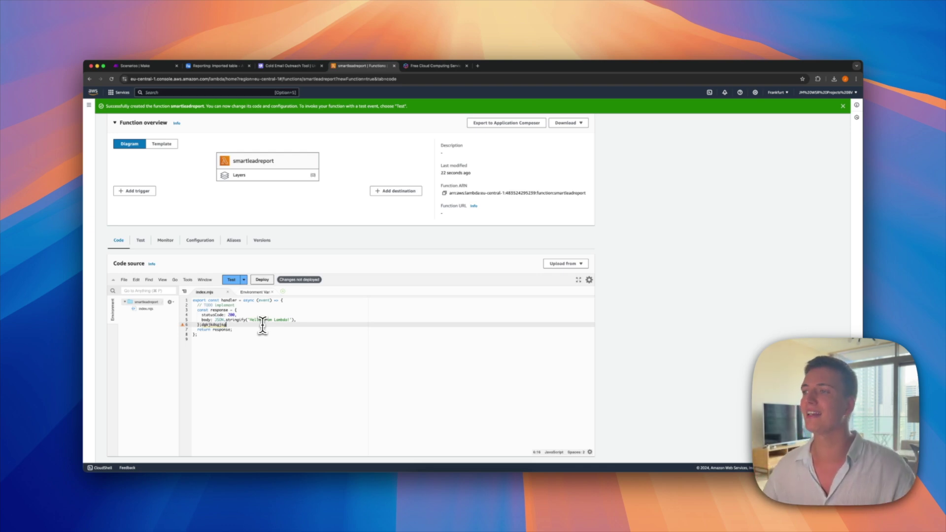
{"action": "left_click", "coordinate": [566, 265]}
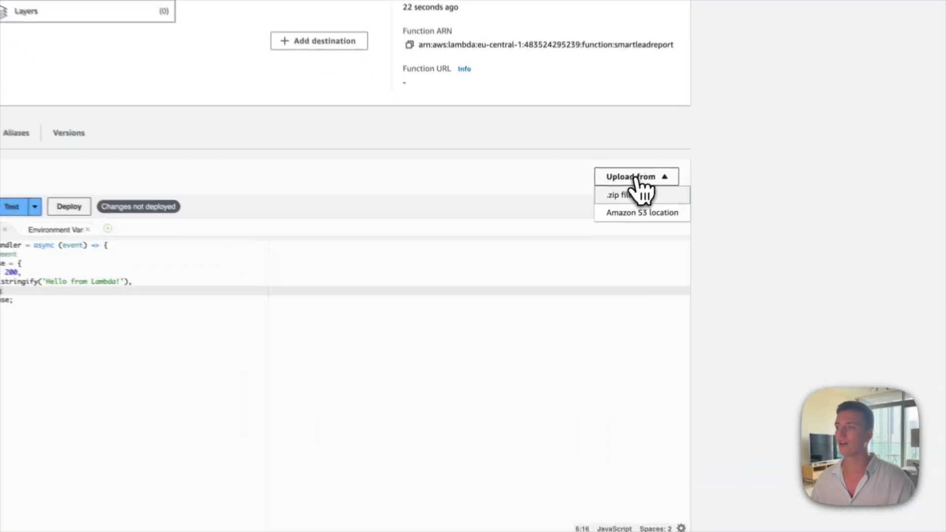
{"action": "left_click", "coordinate": [626, 195]}
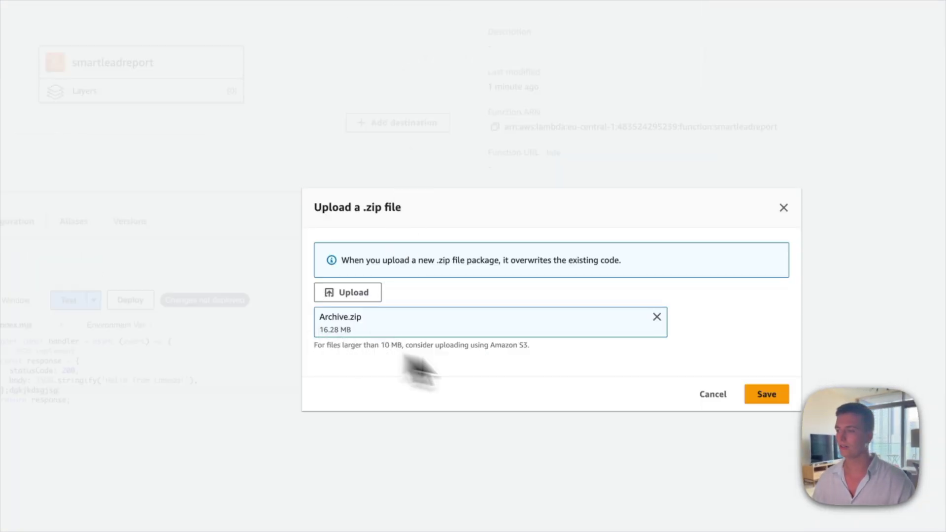
{"action": "left_click", "coordinate": [772, 396]}
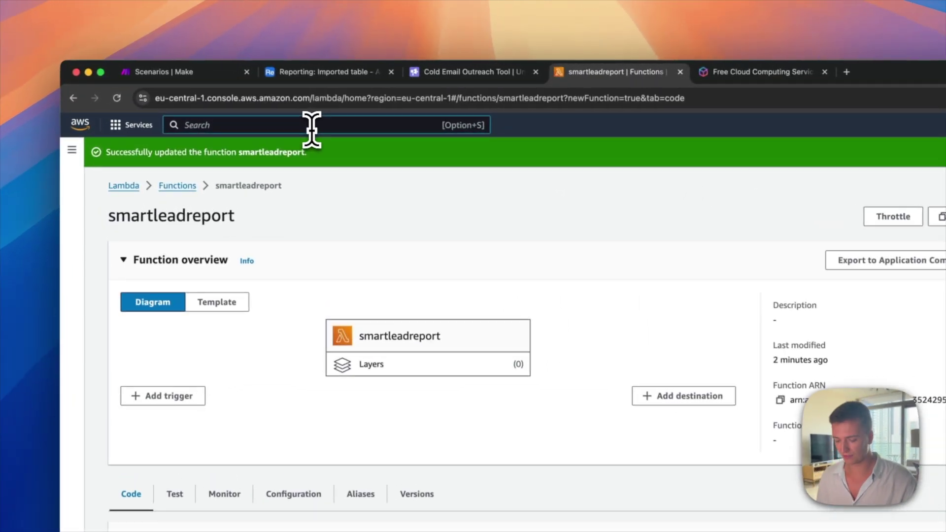
Search 'iam' in the AWS console and open the IAM service dashboard.
{"action": "left_click", "coordinate": [209, 93]}
{"action": "type", "text": "iam"}
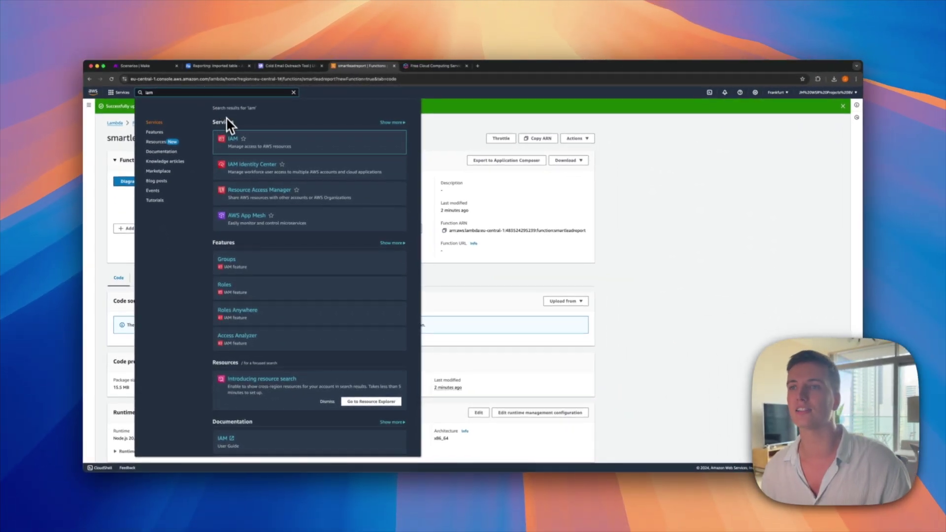
{"action": "mouse_move", "coordinate": [241, 140]}
{"action": "left_click", "coordinate": [240, 150]}
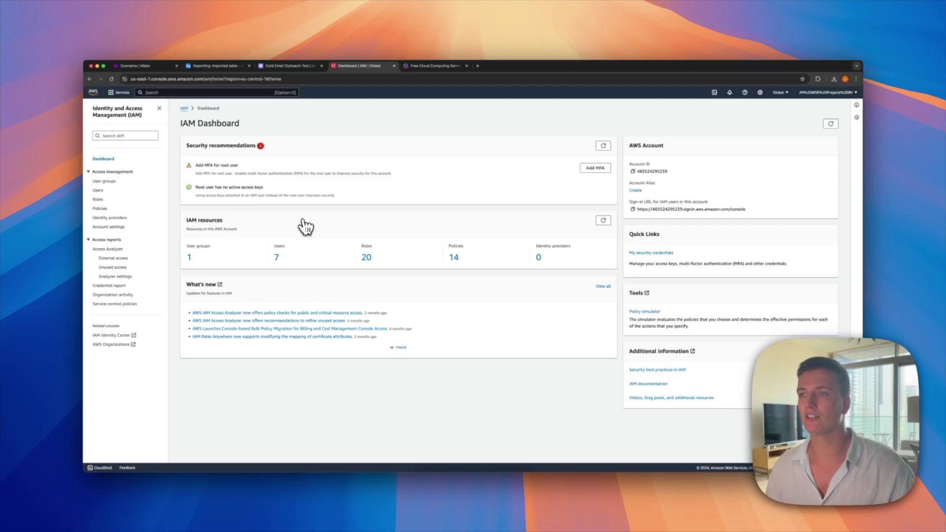
Start a new IAM user and enter the name smartleadreport.
{"action": "left_click", "coordinate": [97, 191]}
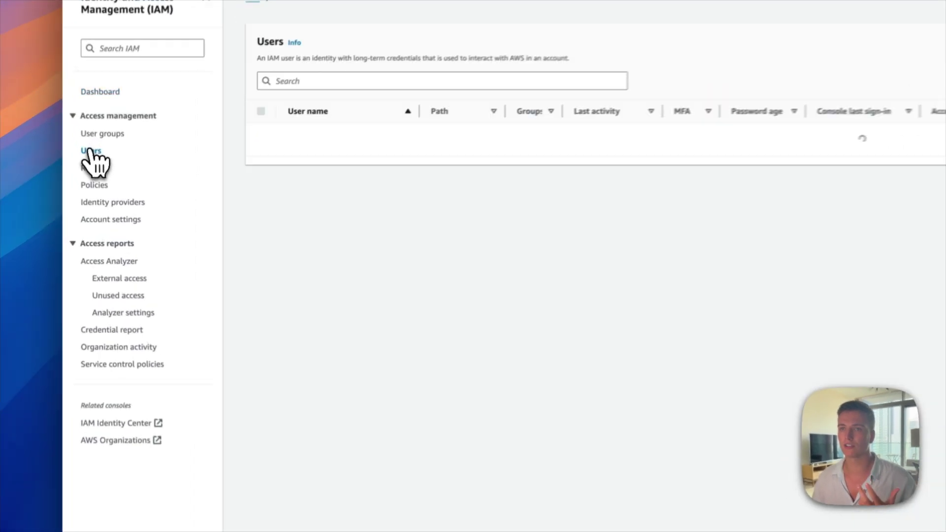
{"action": "left_click", "coordinate": [830, 135]}
{"action": "left_click", "coordinate": [250, 181]}
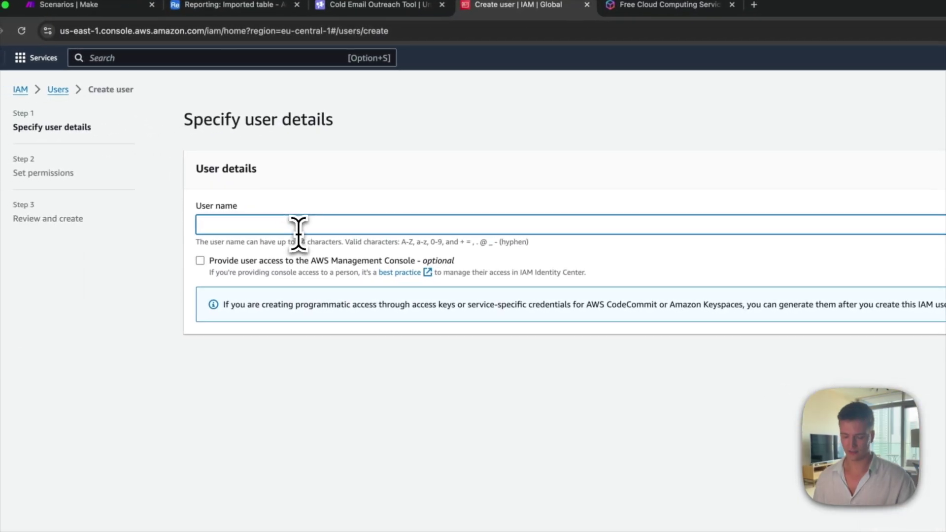
{"action": "type", "text": "smartleads"}
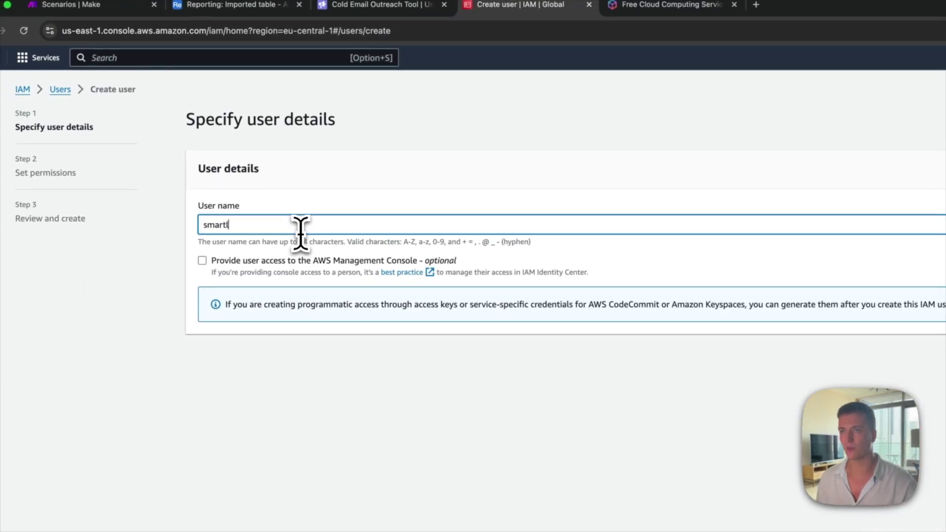
{"action": "type", "text": "eport"}
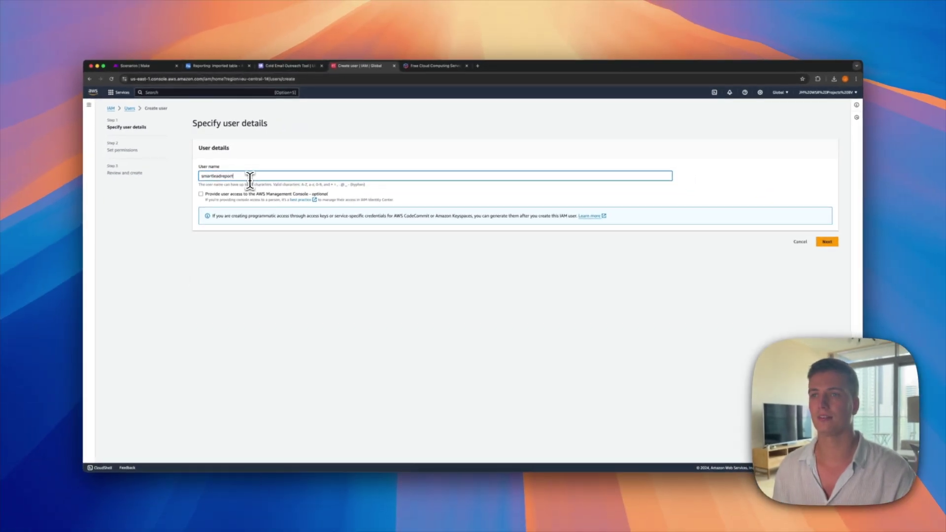
{"action": "left_click", "coordinate": [826, 241]}
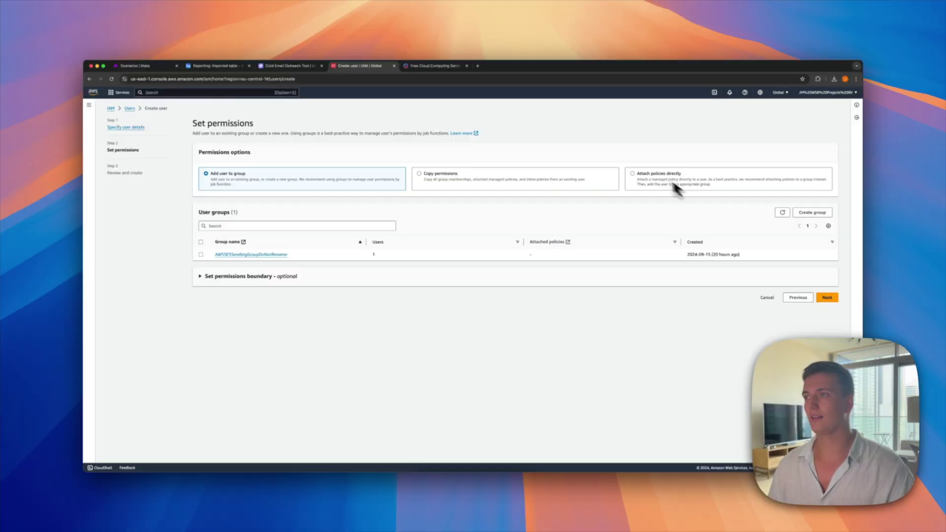
Attach the AWSLambda_FullAccess policy directly and create the user.
{"action": "left_click", "coordinate": [660, 200]}
{"action": "left_click", "coordinate": [245, 309]}
{"action": "type", "text": "lambda"}
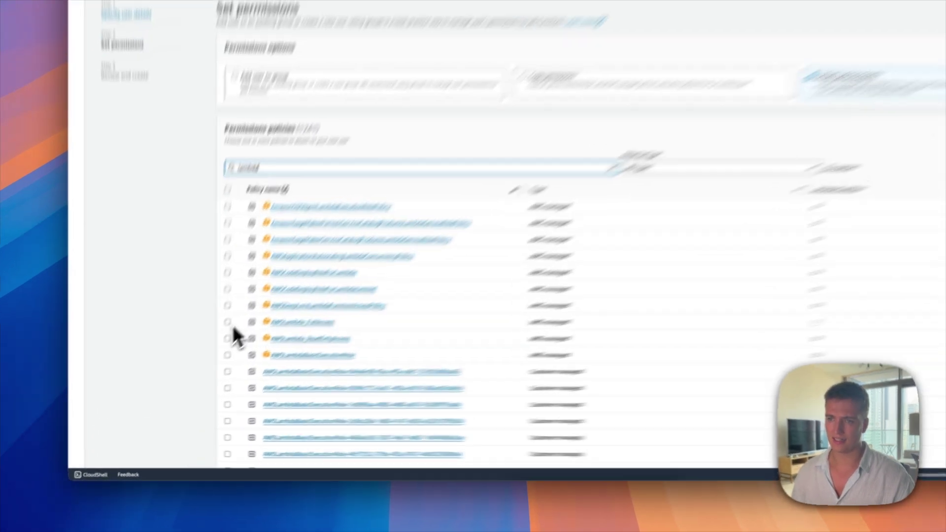
{"action": "left_click", "coordinate": [228, 322]}
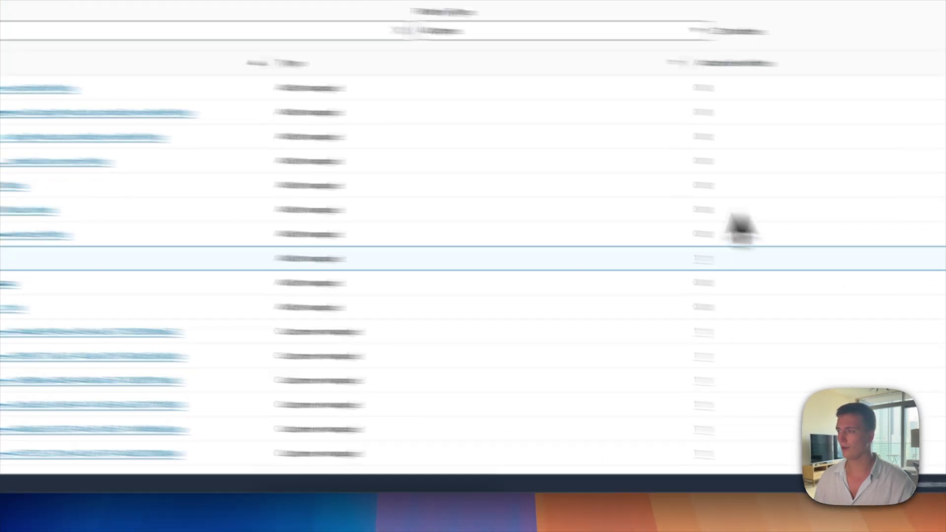
{"action": "left_click", "coordinate": [832, 413]}
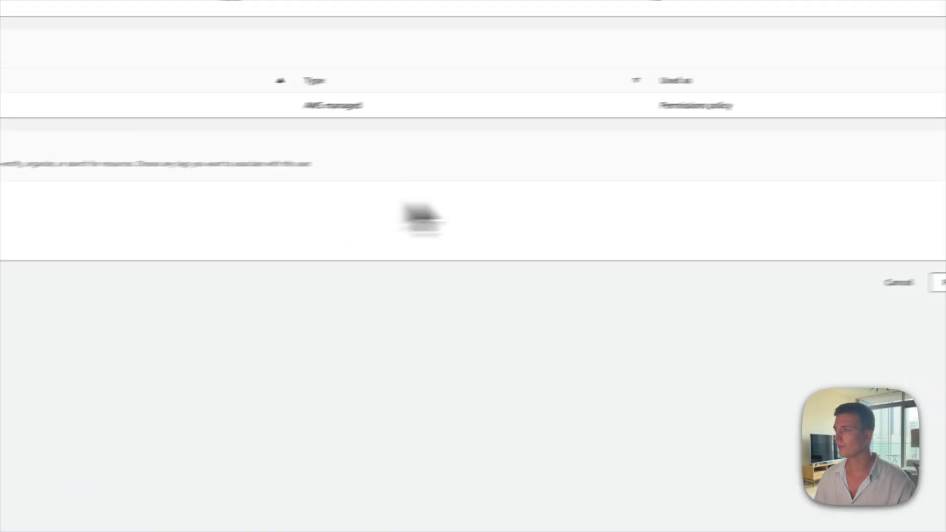
{"action": "left_click", "coordinate": [818, 310]}
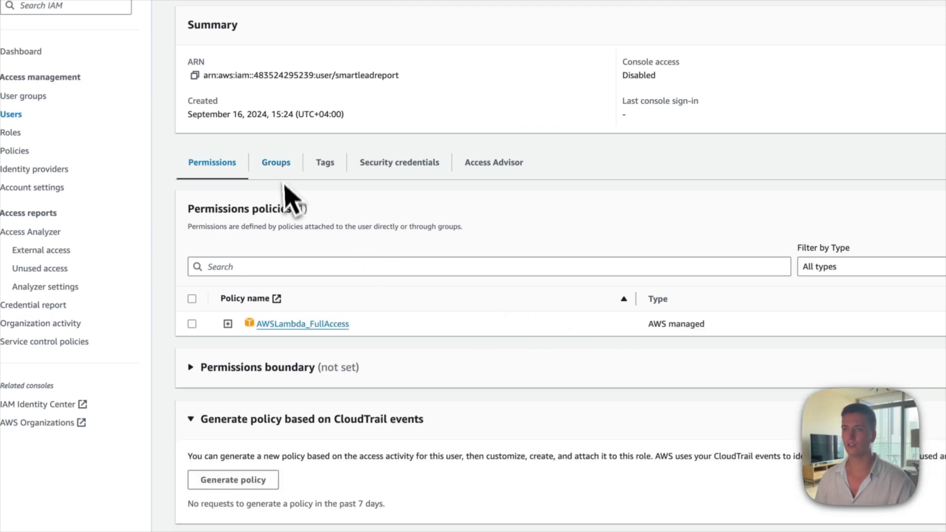
Create an access key for the smartleadreport user, using the 'Application running outside AWS' use case.
{"action": "left_click", "coordinate": [427, 165]}
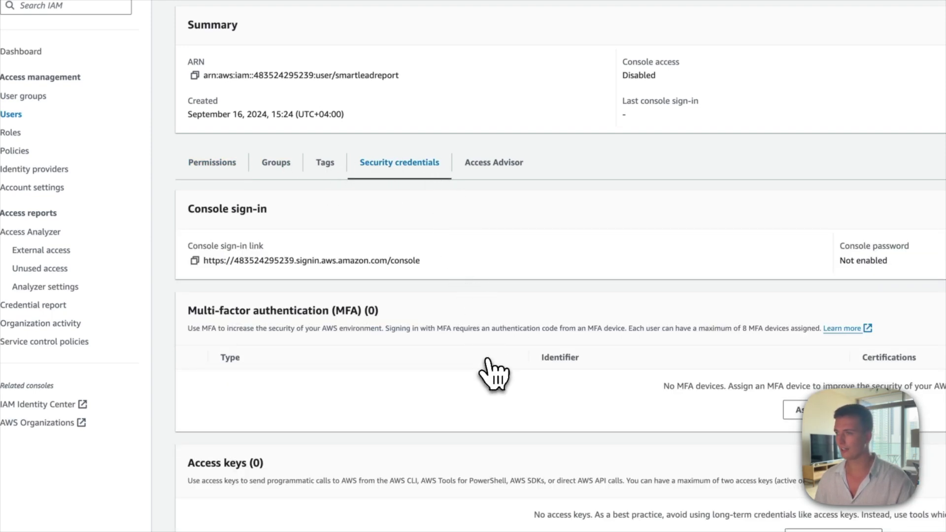
{"action": "scroll", "coordinate": [497, 384], "scroll_direction": "down", "scroll_amount": 2}
{"action": "left_click", "coordinate": [788, 243]}
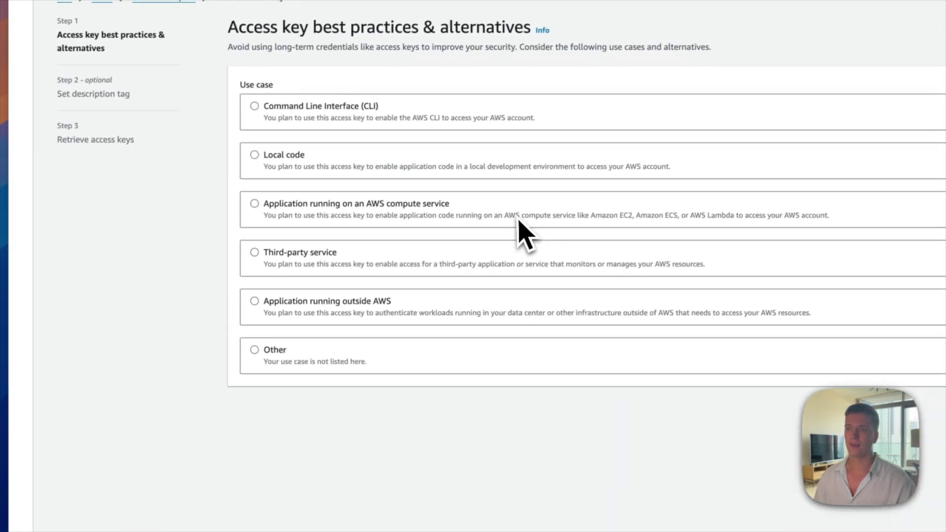
{"action": "left_click", "coordinate": [363, 310]}
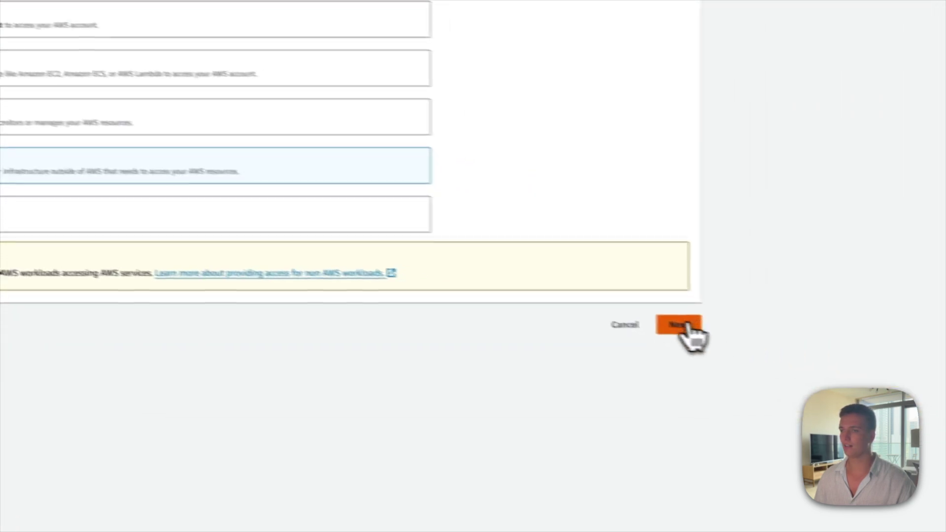
{"action": "left_click", "coordinate": [681, 323]}
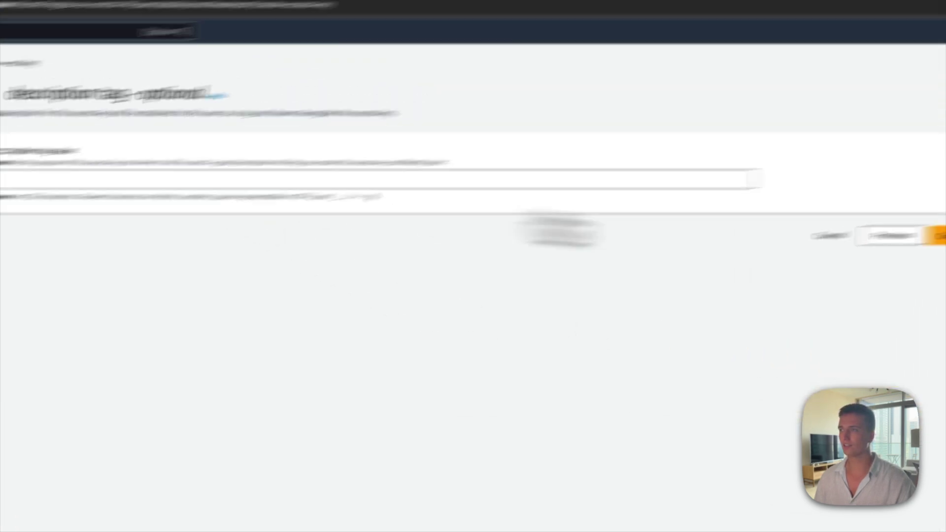
{"action": "left_click", "coordinate": [651, 262]}
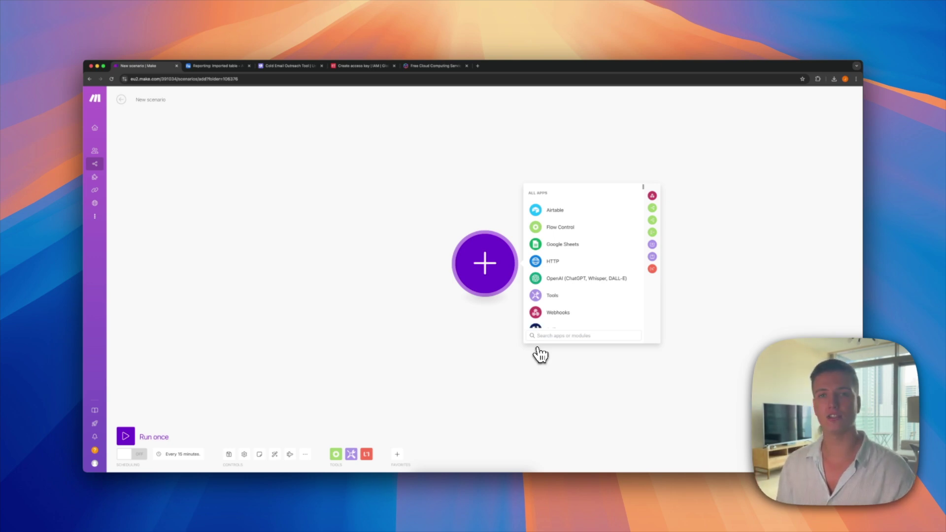
Add an Amazon Lambda 'Invoke a Function' module and start a new AWS connection with the access key.
{"action": "type", "text": "lambda"}
{"action": "left_click", "coordinate": [630, 188]}
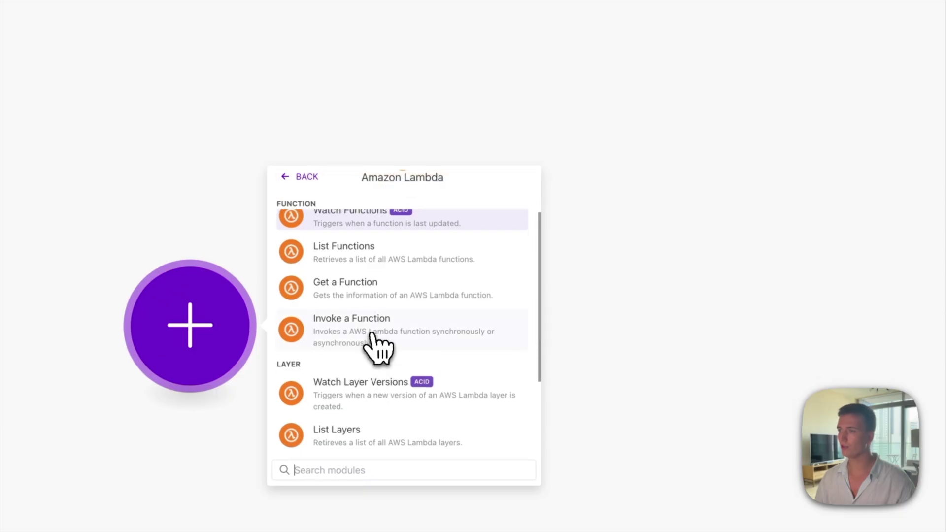
{"action": "left_click", "coordinate": [378, 345]}
{"action": "left_click", "coordinate": [387, 194]}
{"action": "left_click", "coordinate": [389, 211]}
{"action": "left_click", "coordinate": [508, 193]}
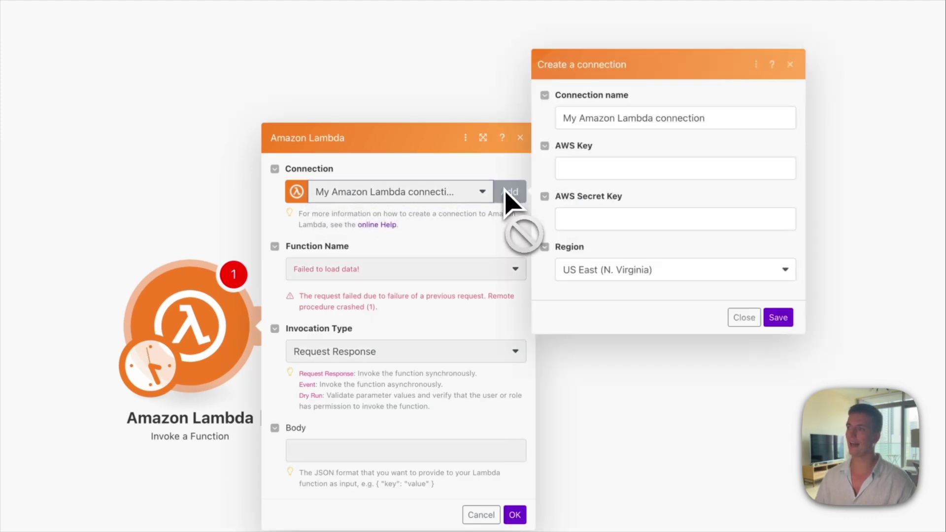
{"action": "left_click", "coordinate": [578, 165]}
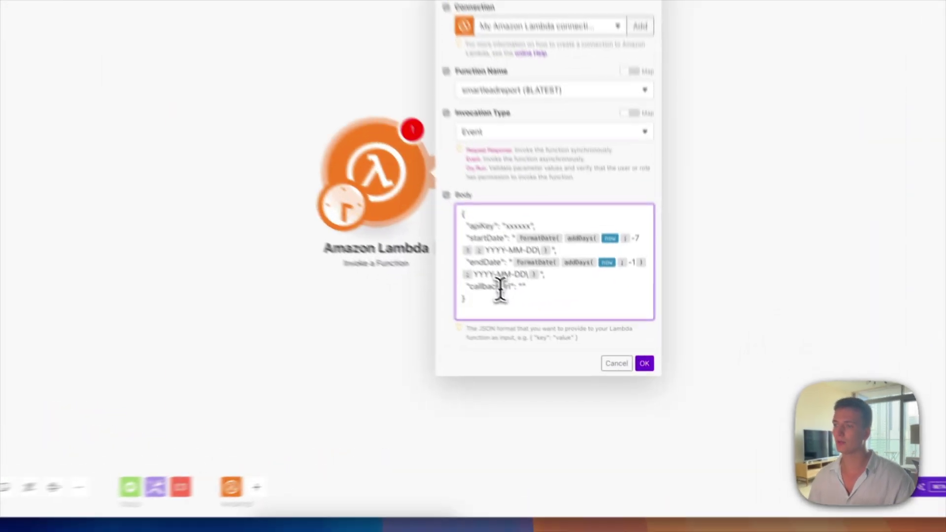
Review the Lambda JSON body and copy the Smartlead API key to replace the apiKey placeholder.
{"action": "left_click", "coordinate": [500, 286]}
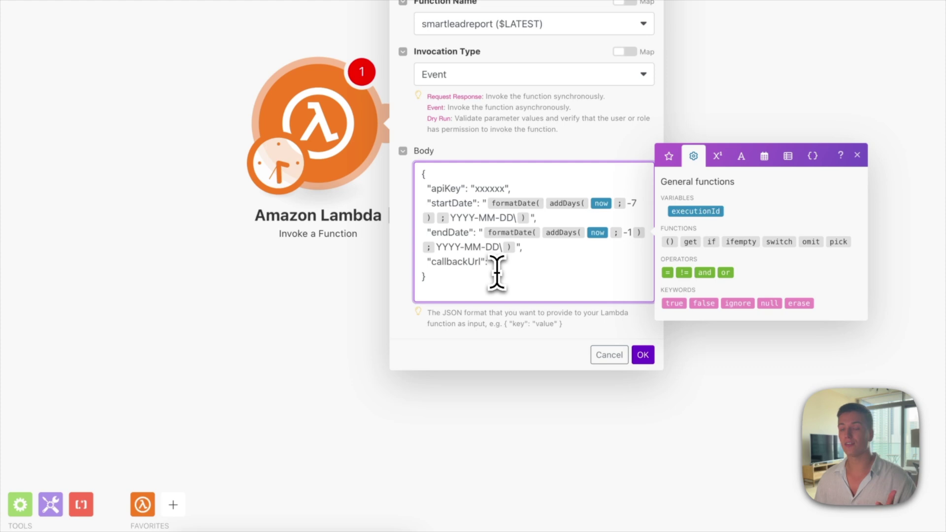
{"action": "double_click", "coordinate": [458, 262]}
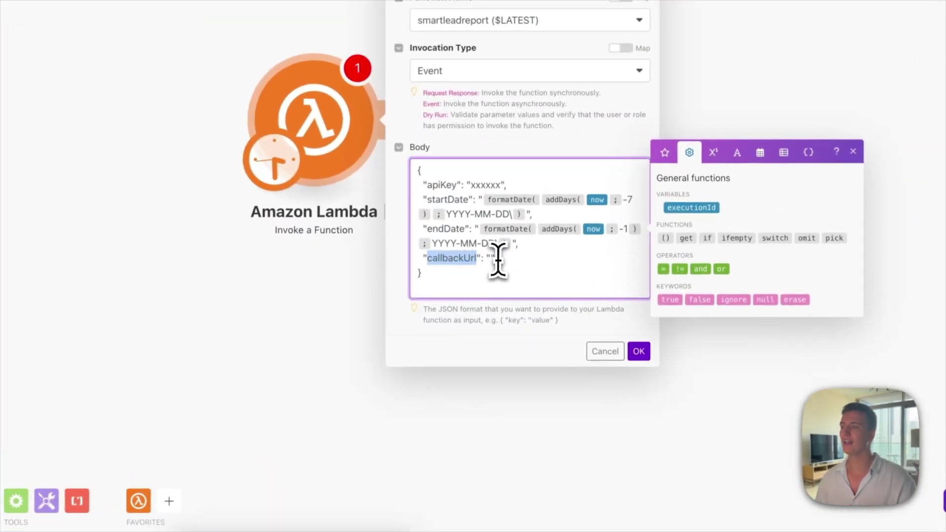
{"action": "left_click", "coordinate": [493, 265]}
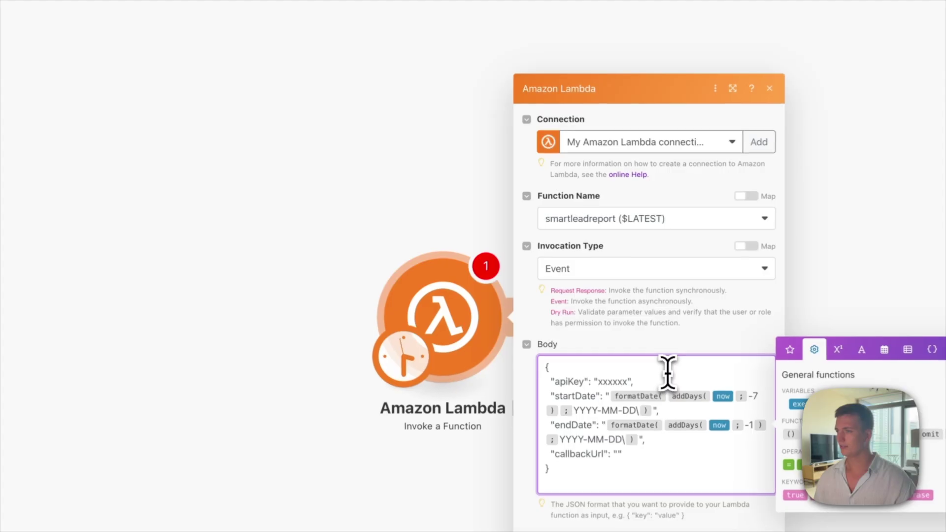
{"action": "double_click", "coordinate": [548, 296]}
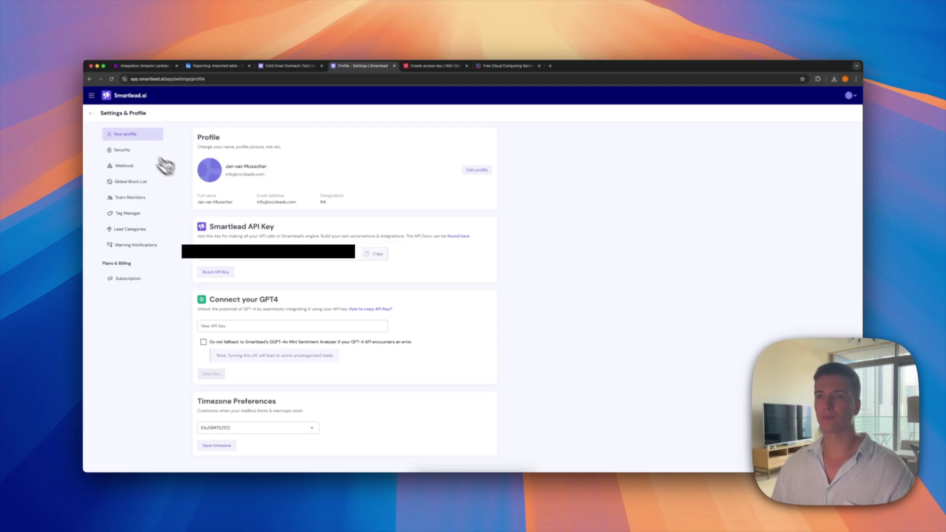
{"action": "left_click", "coordinate": [374, 255]}
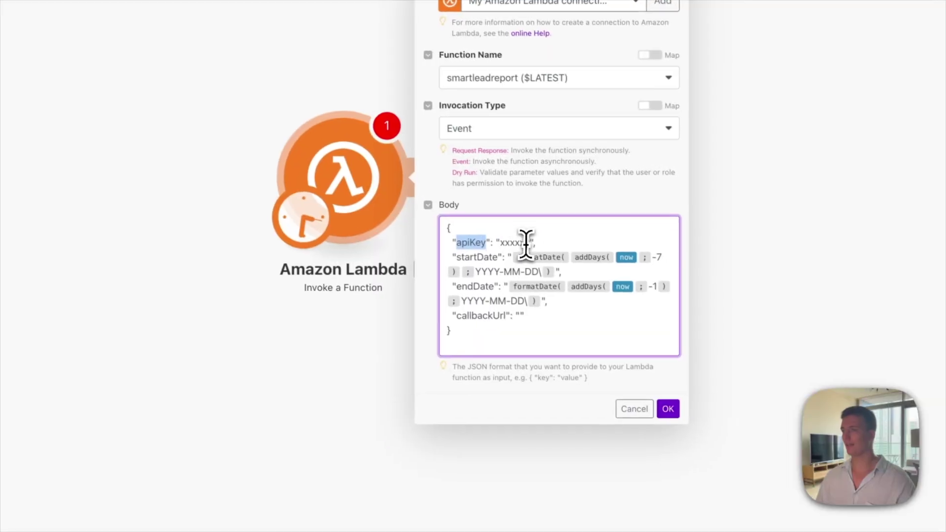
{"action": "double_click", "coordinate": [516, 241]}
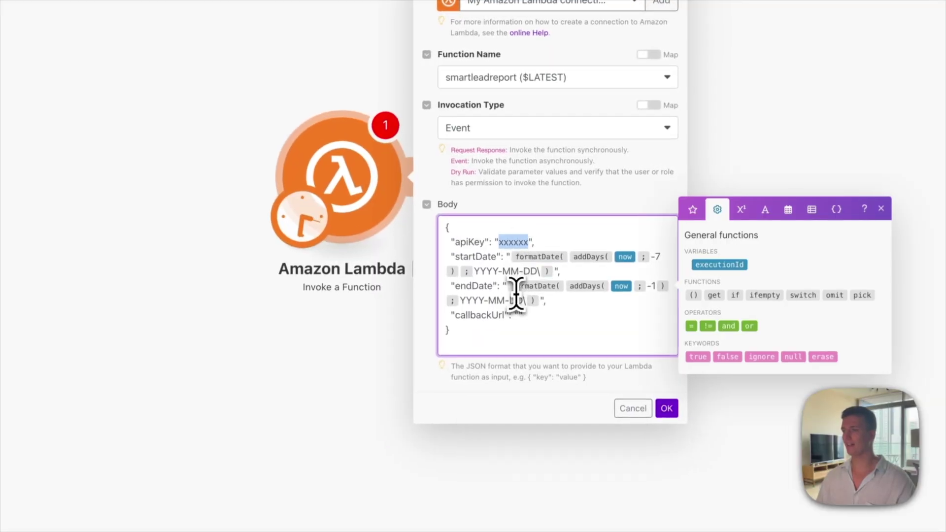
Check the startDate formatDate(addDays(now; -7); YYYY-MM-DD) and endDate expressions against the text and date functions.
{"action": "left_click", "coordinate": [492, 258]}
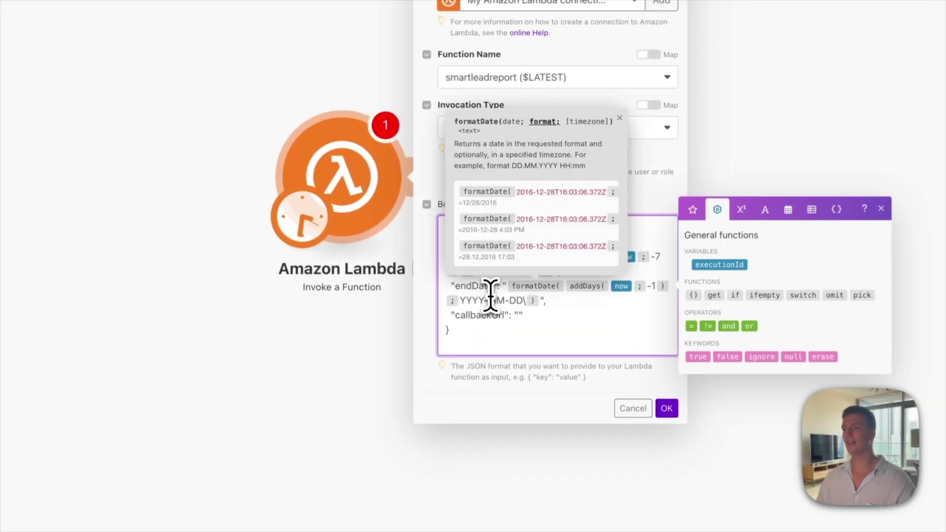
{"action": "left_click", "coordinate": [629, 313]}
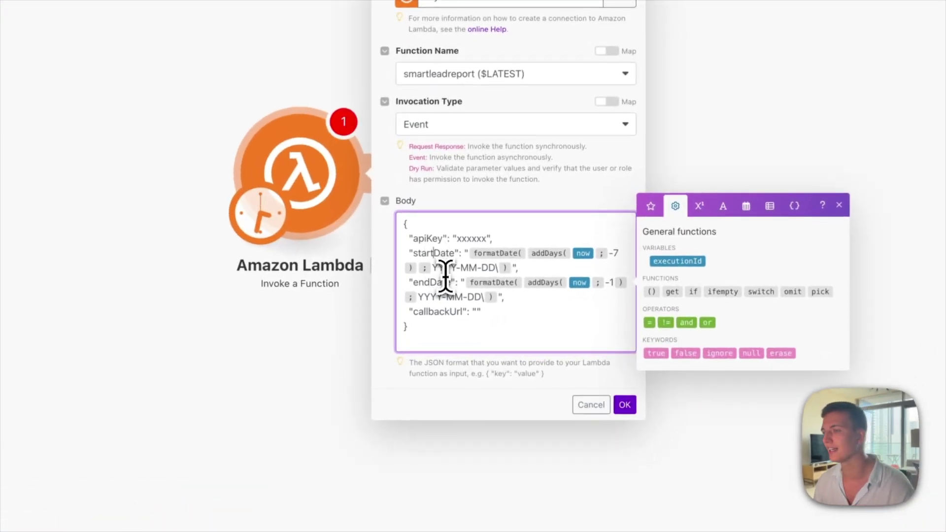
{"action": "double_click", "coordinate": [448, 268]}
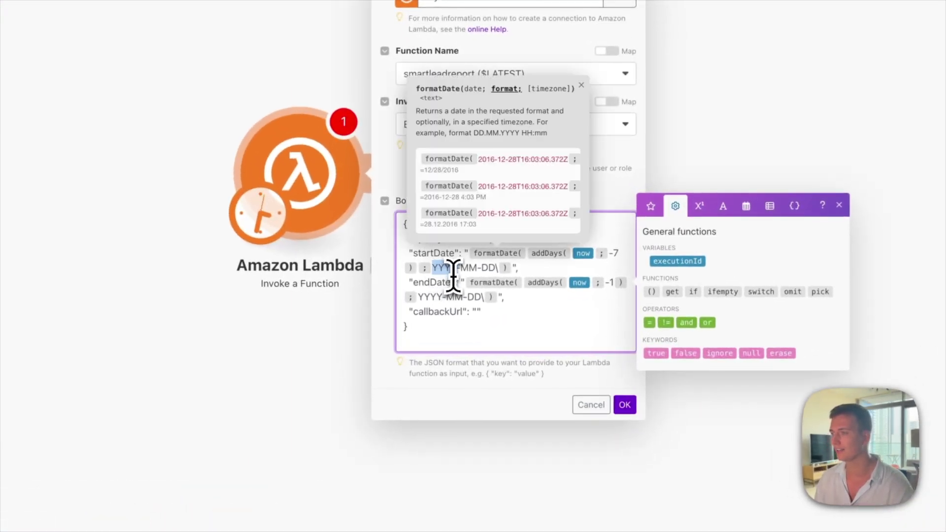
{"action": "left_click", "coordinate": [493, 269]}
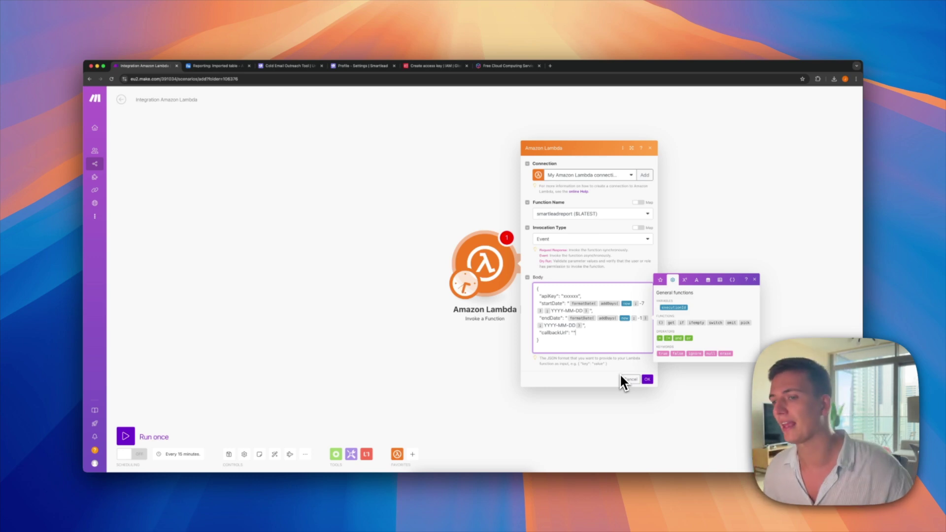
{"action": "left_click", "coordinate": [590, 334]}
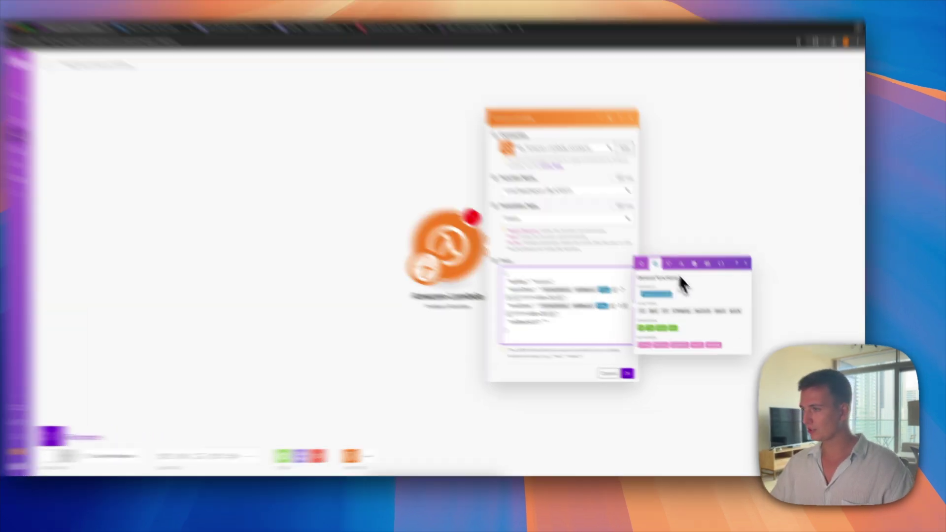
{"action": "left_click", "coordinate": [695, 280]}
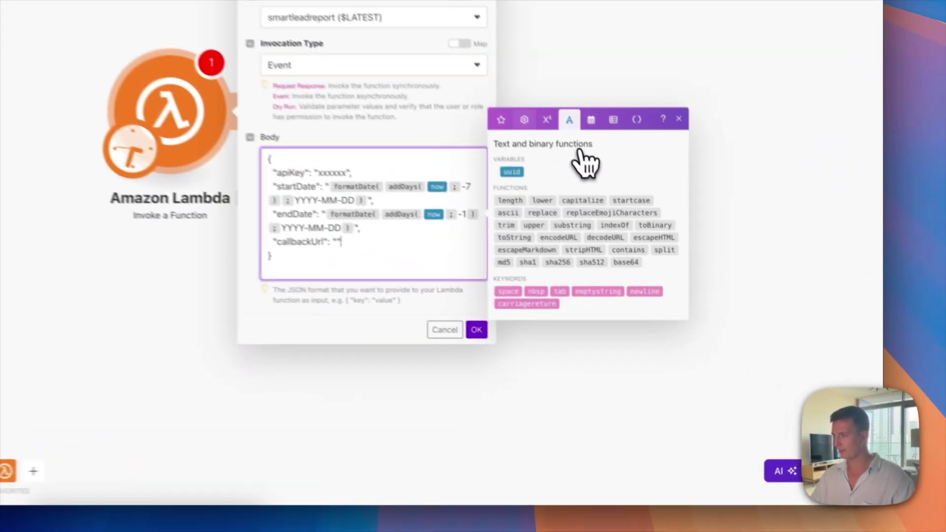
{"action": "left_click", "coordinate": [708, 279]}
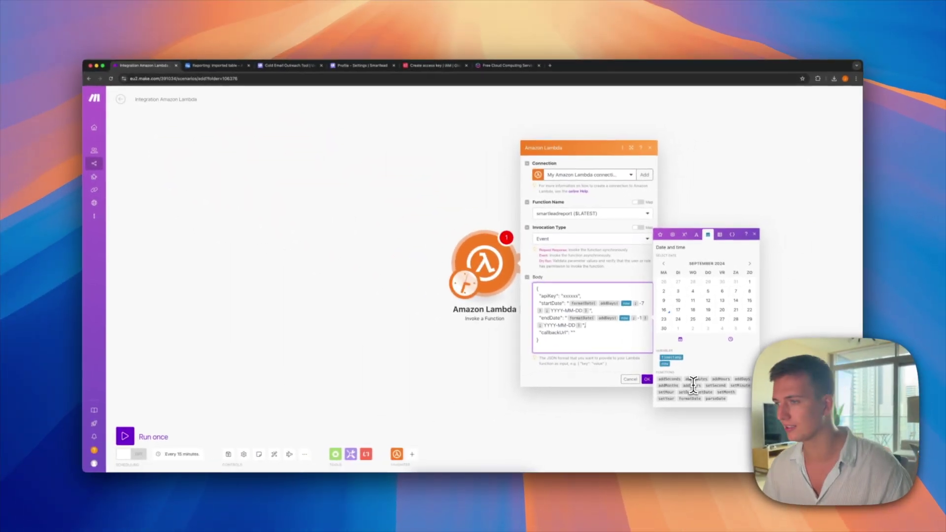
{"action": "mouse_move", "coordinate": [573, 328]}
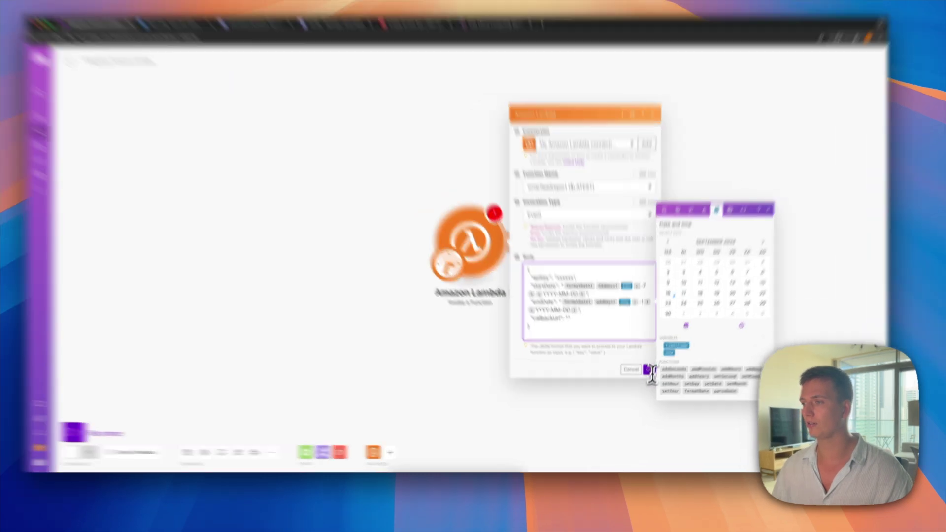
Create a custom webhook named 'sl report' in the new scenario, then reopen the Lambda module.
{"action": "left_click", "coordinate": [645, 379]}
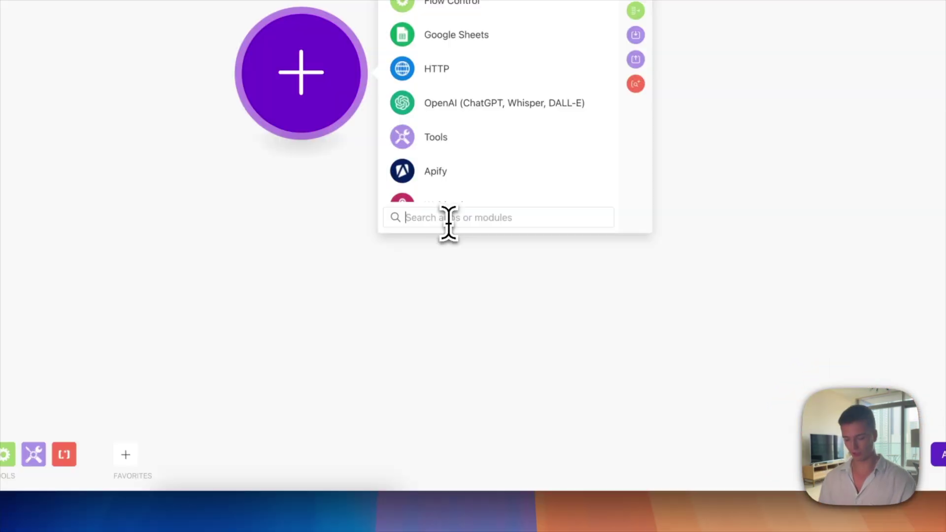
{"action": "type", "text": "webhook"}
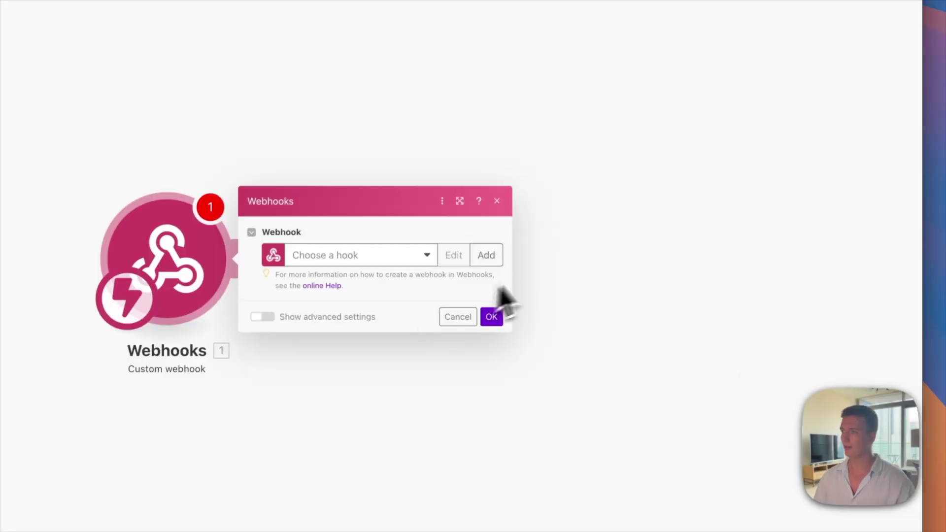
{"action": "left_click", "coordinate": [500, 256]}
{"action": "left_click", "coordinate": [555, 209]}
{"action": "key", "text": "super+a"}
{"action": "type", "text": "sl remin"}
{"action": "type", "text": "t"}
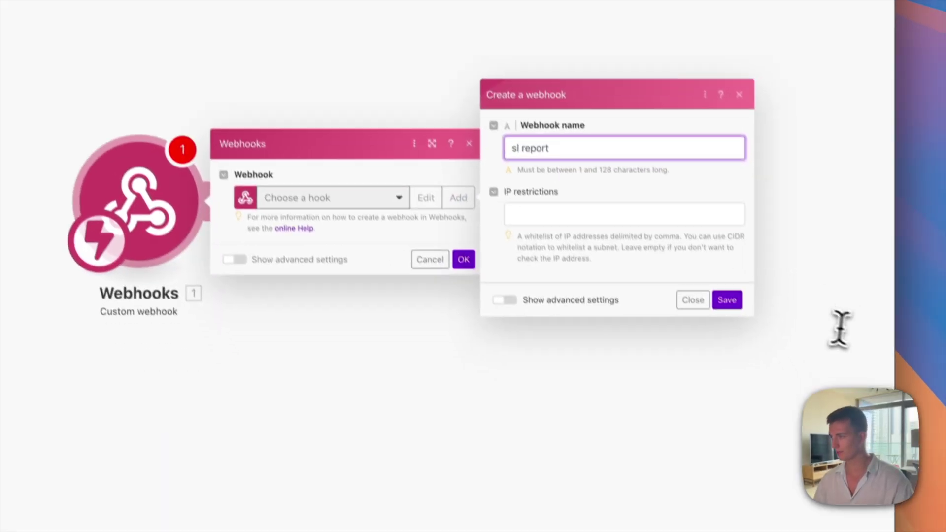
{"action": "left_click", "coordinate": [754, 357]}
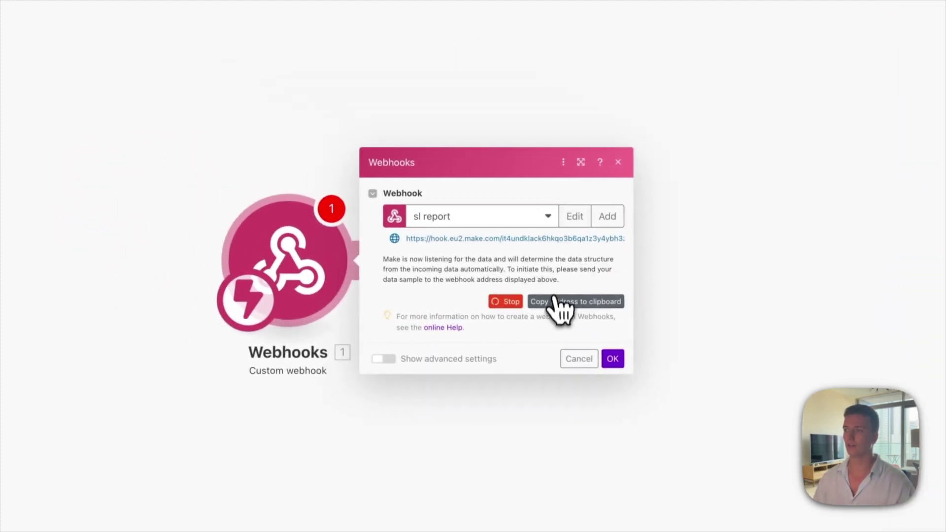
{"action": "left_click", "coordinate": [192, 73]}
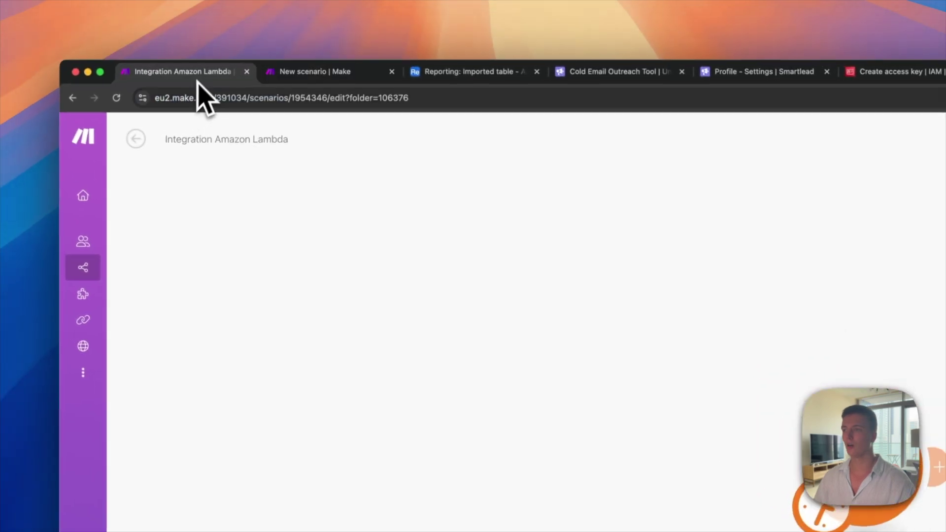
{"action": "left_click", "coordinate": [650, 295]}
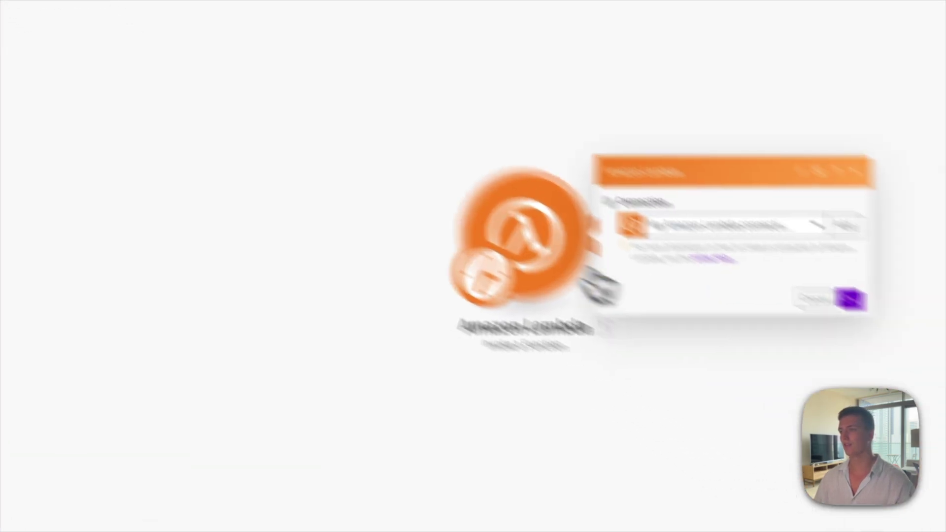
Paste the webhook address into the callbackUrl value of the Lambda request body.
{"action": "left_click", "coordinate": [510, 279]}
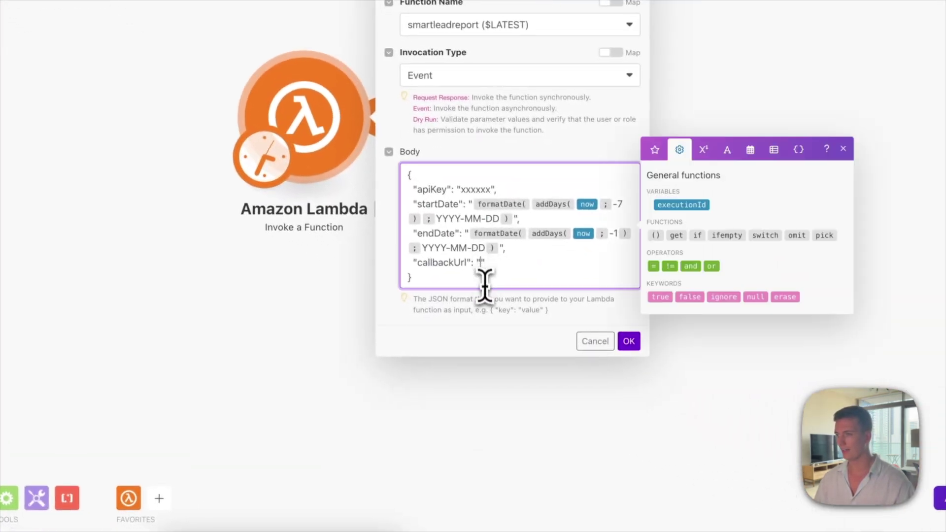
{"action": "key", "text": "ctrl+v"}
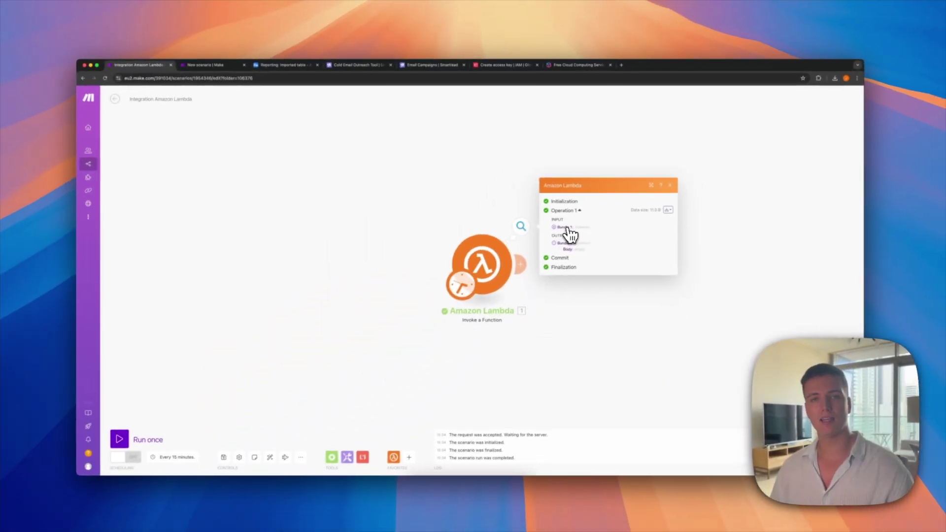
{"action": "left_click", "coordinate": [211, 65]}
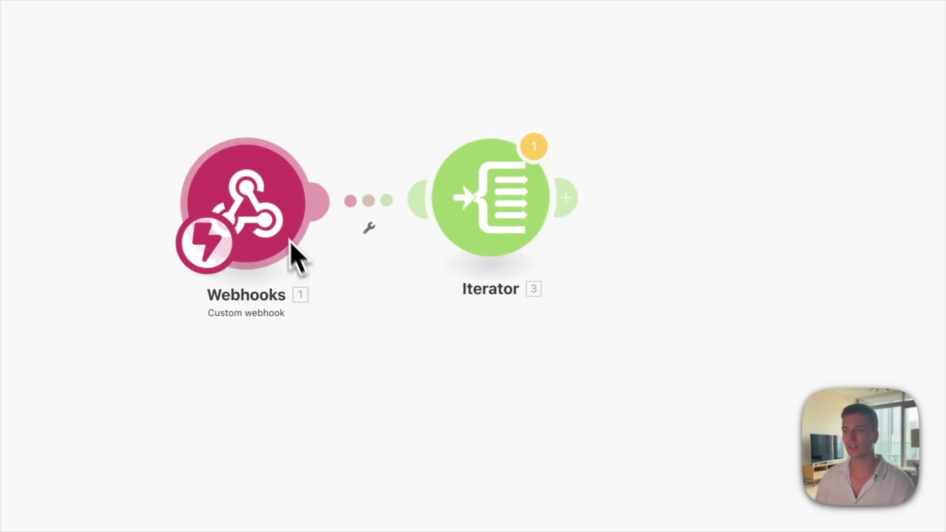
Map the webhook's clients[] array into the Iterator's Array field and save the scenario anyway.
{"action": "left_click", "coordinate": [498, 200]}
{"action": "left_click", "coordinate": [614, 204]}
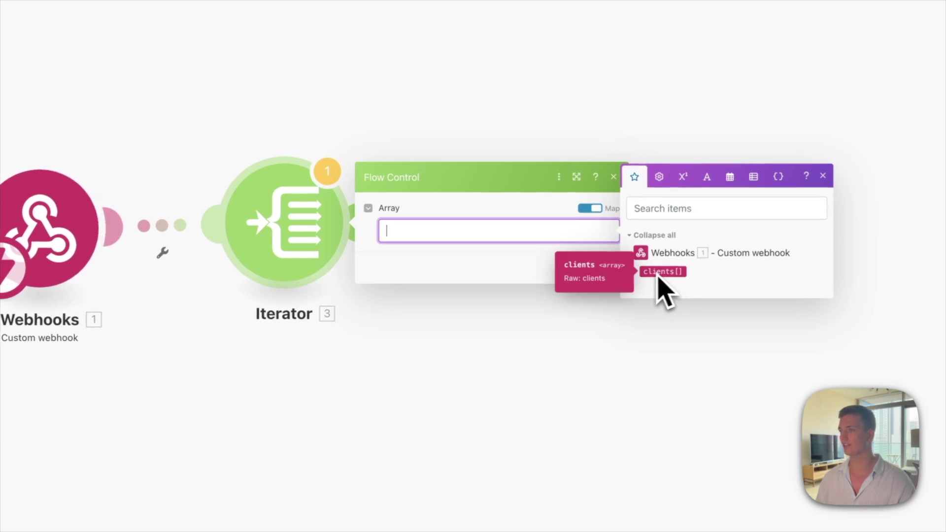
{"action": "left_click", "coordinate": [639, 272]}
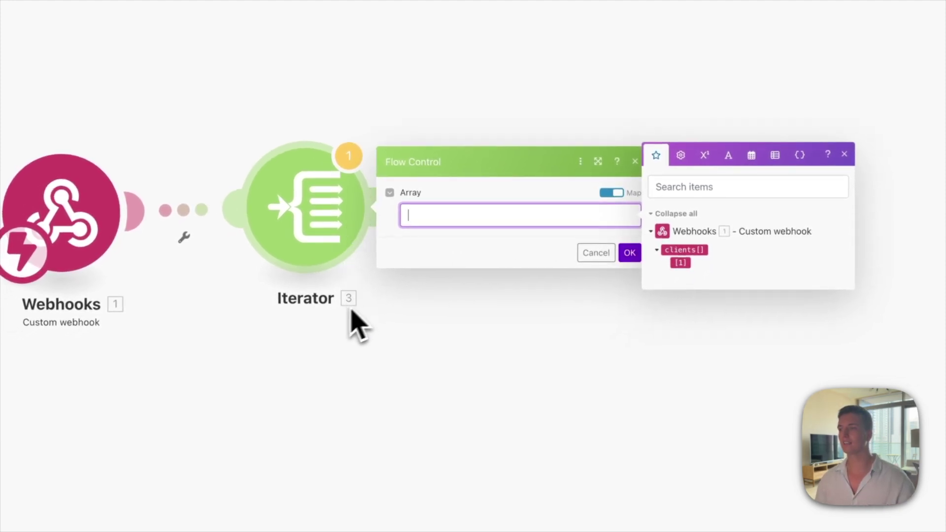
{"action": "left_click", "coordinate": [686, 250]}
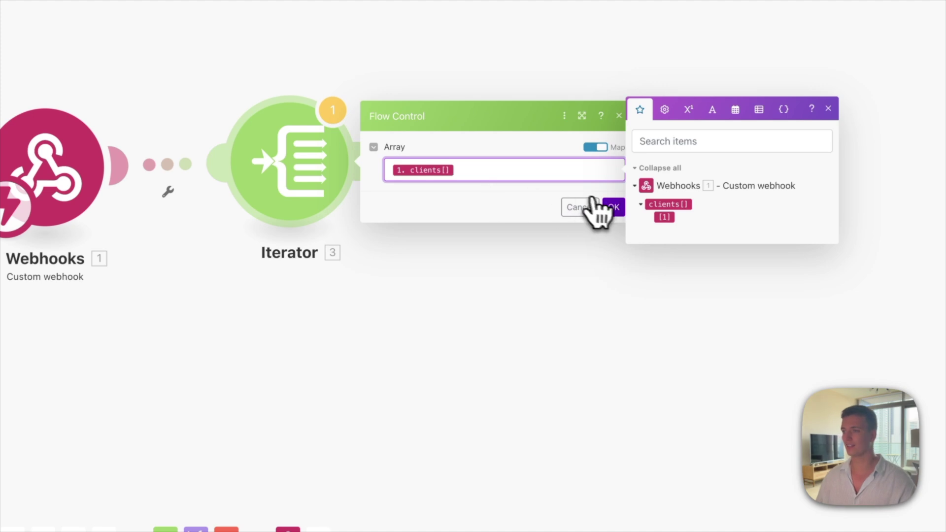
{"action": "left_click", "coordinate": [613, 208]}
{"action": "left_click", "coordinate": [278, 448]}
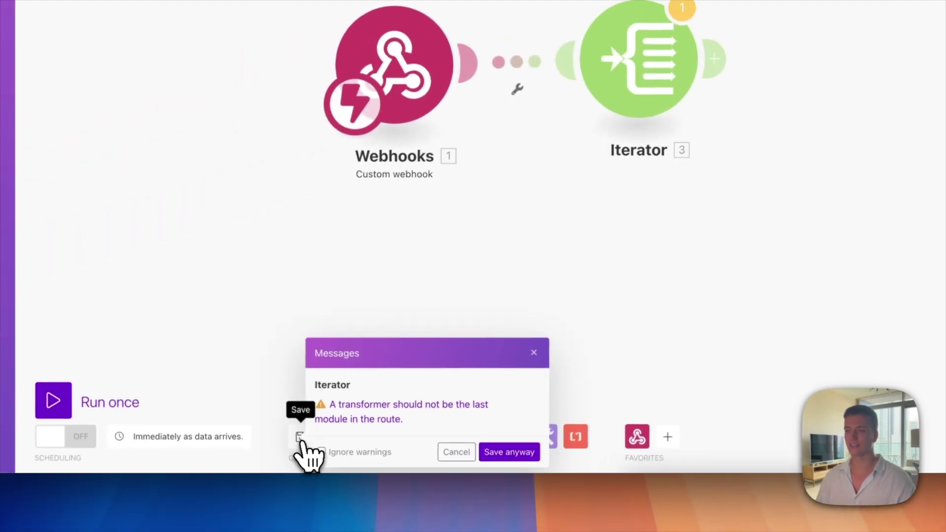
{"action": "left_click", "coordinate": [509, 452]}
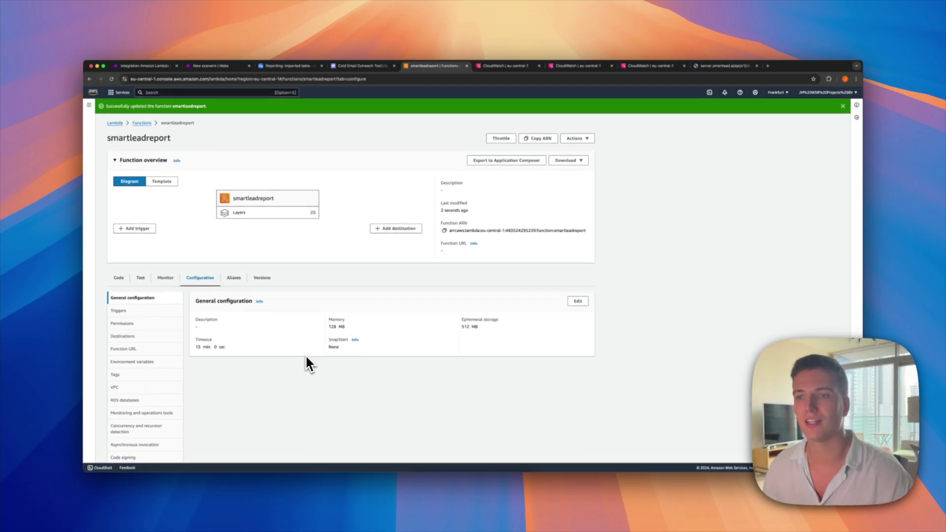
Change the Lambda function's timeout to 15 min 0 sec in General configuration and save.
{"action": "scroll", "coordinate": [305, 354], "scroll_direction": "down", "scroll_amount": 2}
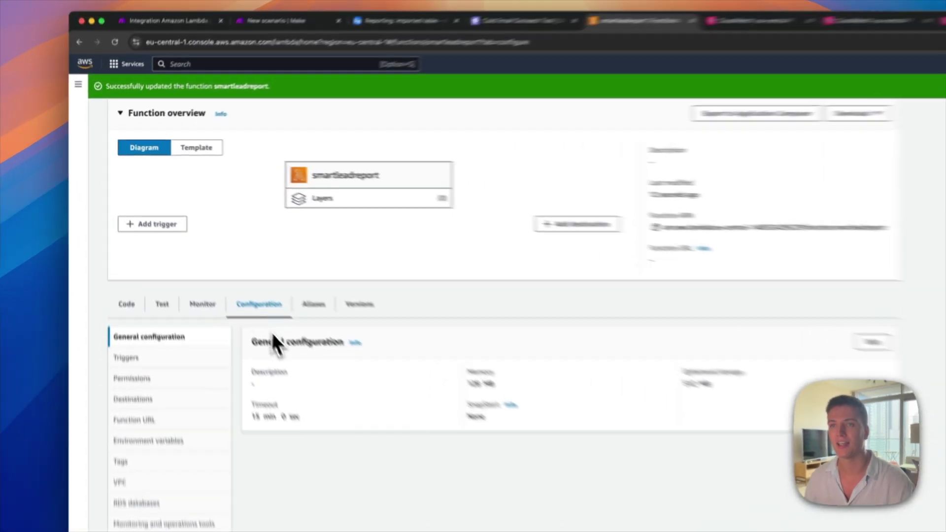
{"action": "scroll", "coordinate": [210, 269], "scroll_direction": "up", "scroll_amount": 3}
{"action": "scroll", "coordinate": [313, 395], "scroll_direction": "down", "scroll_amount": 1}
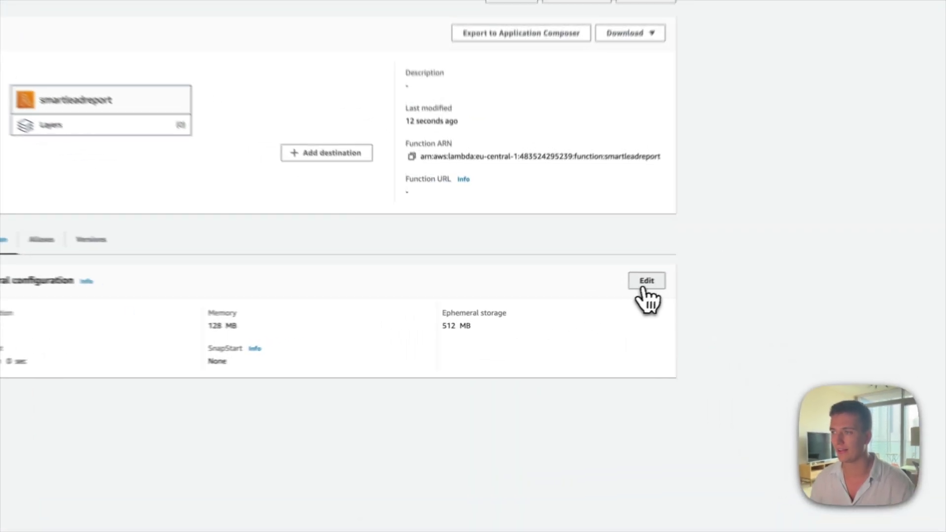
{"action": "left_click", "coordinate": [579, 301]}
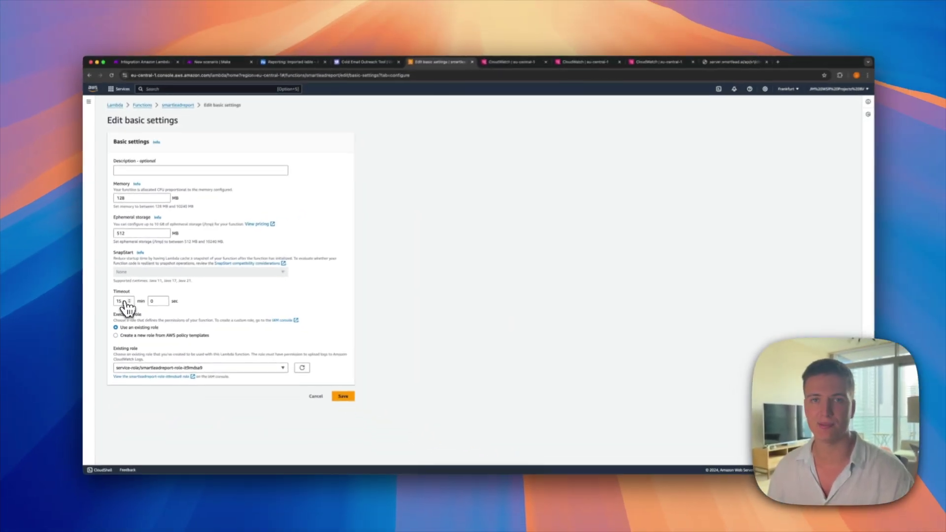
{"action": "left_click", "coordinate": [339, 395]}
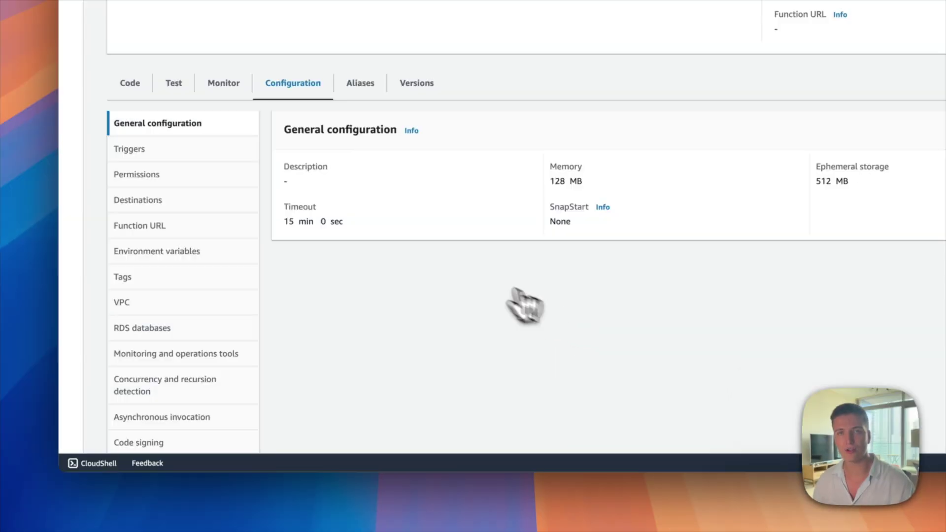
{"action": "double_click", "coordinate": [330, 226]}
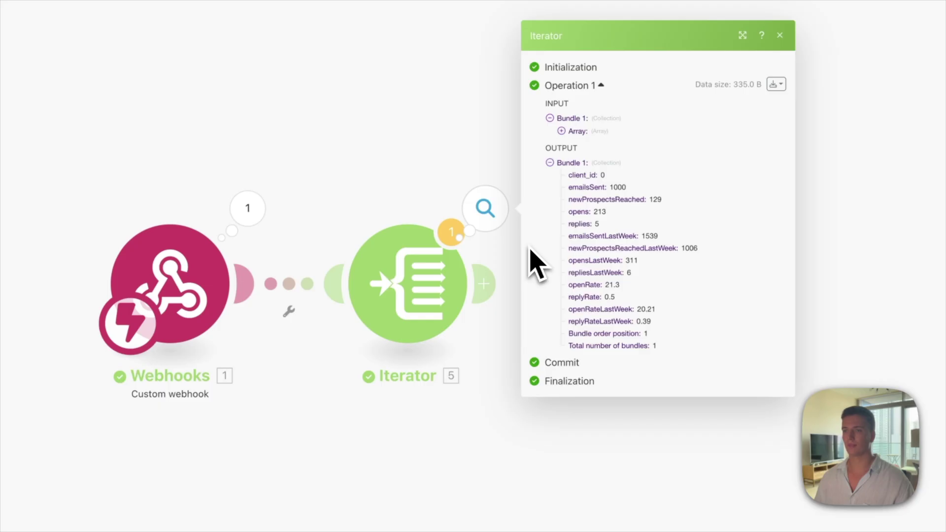
{"action": "left_click", "coordinate": [351, 190]}
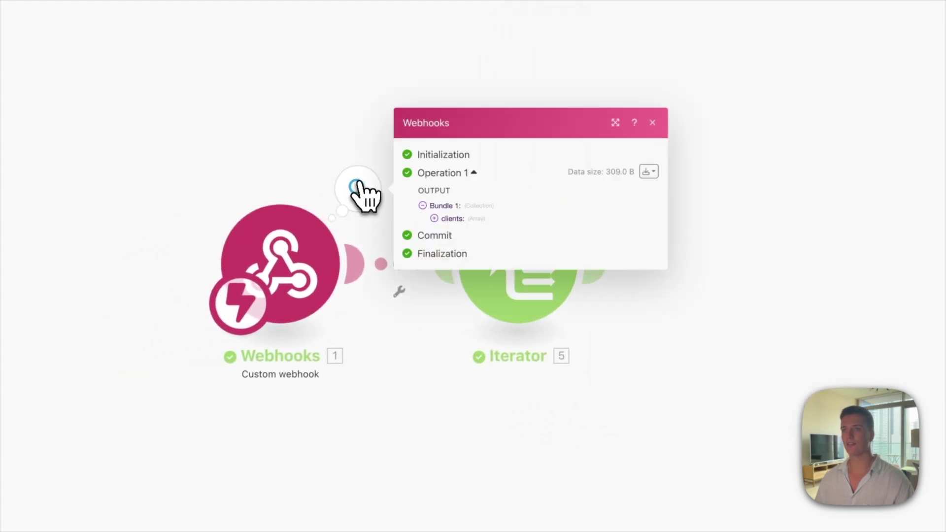
{"action": "left_click", "coordinate": [530, 271]}
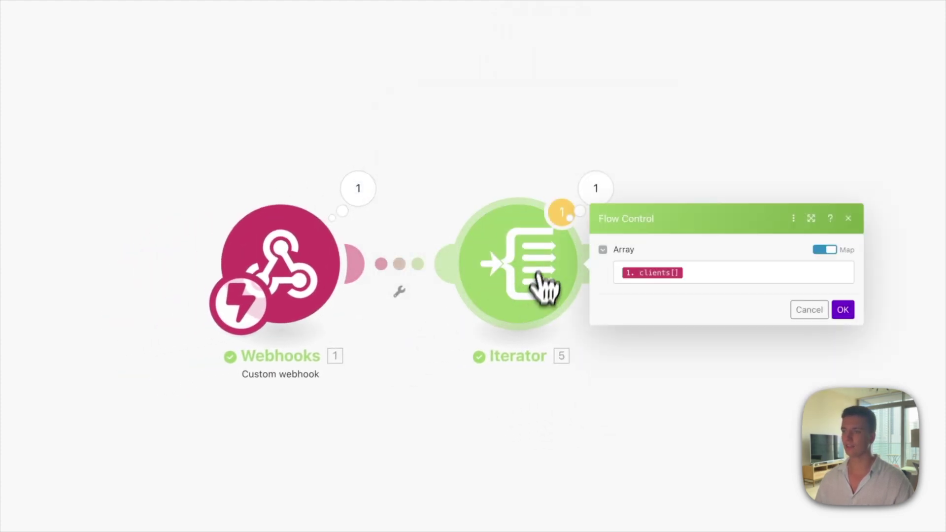
{"action": "left_click", "coordinate": [595, 190]}
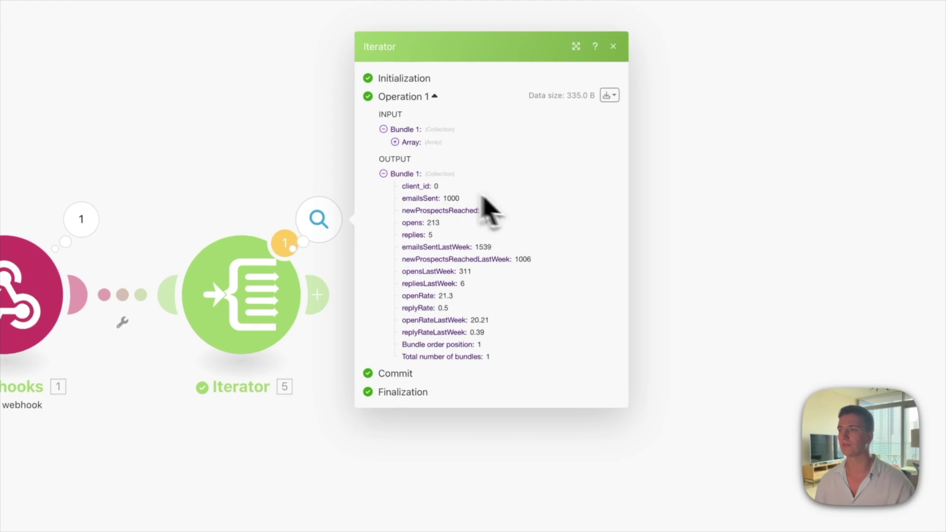
{"action": "double_click", "coordinate": [451, 198]}
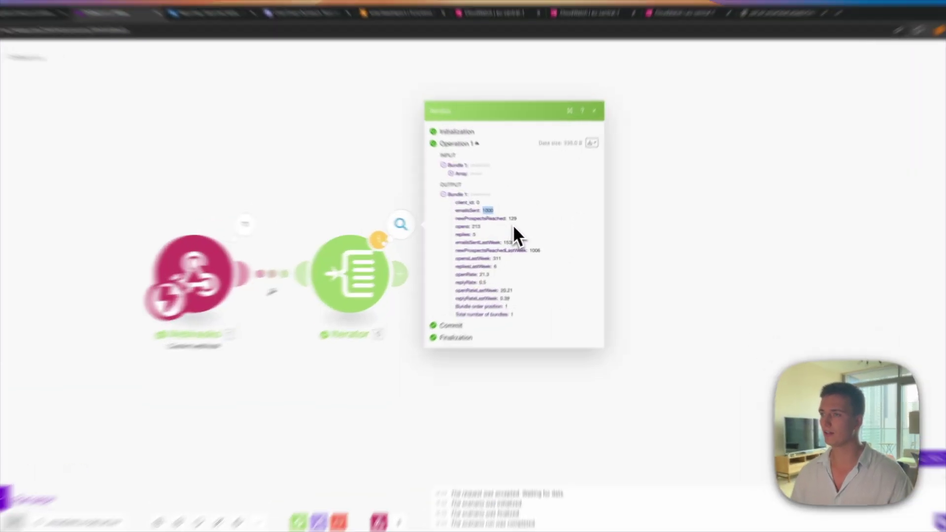
{"action": "left_click_drag", "start_coordinate": [521, 222], "coordinate": [474, 224]}
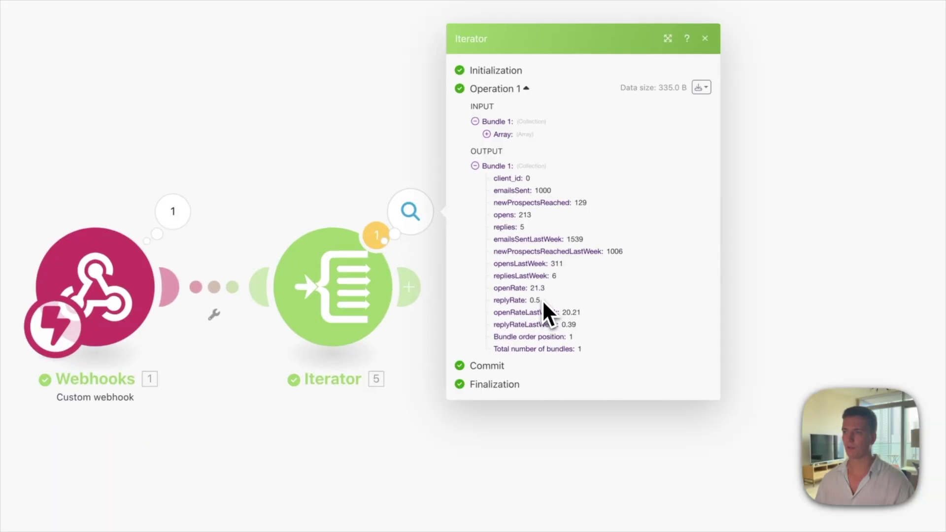
{"action": "double_click", "coordinate": [451, 306]}
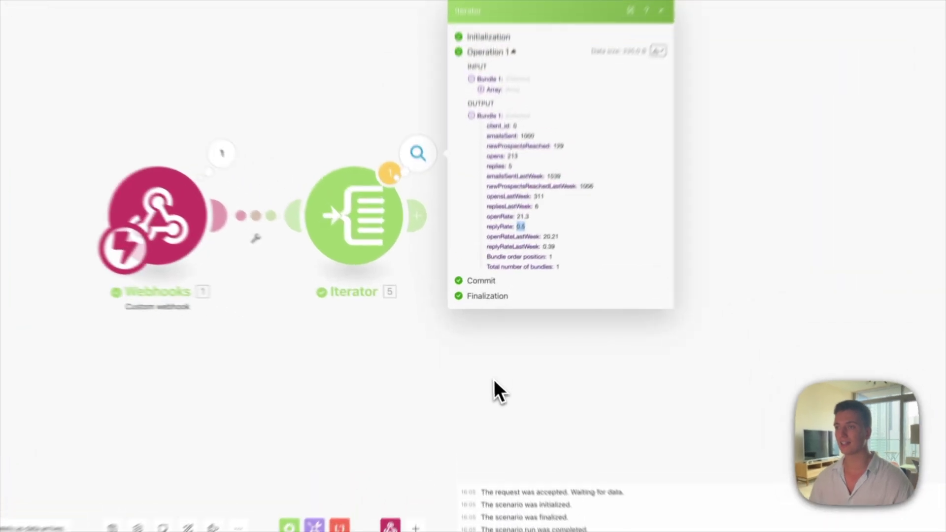
Add an Airtable 'Create a Record' module after the Iterator, using the Reporting base.
{"action": "left_click", "coordinate": [433, 265]}
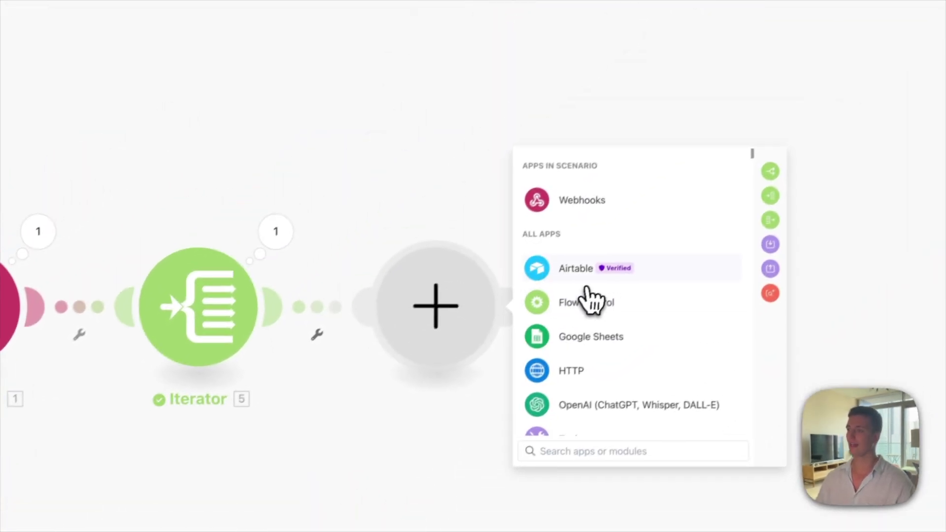
{"action": "left_click", "coordinate": [687, 178]}
{"action": "left_click", "coordinate": [586, 347]}
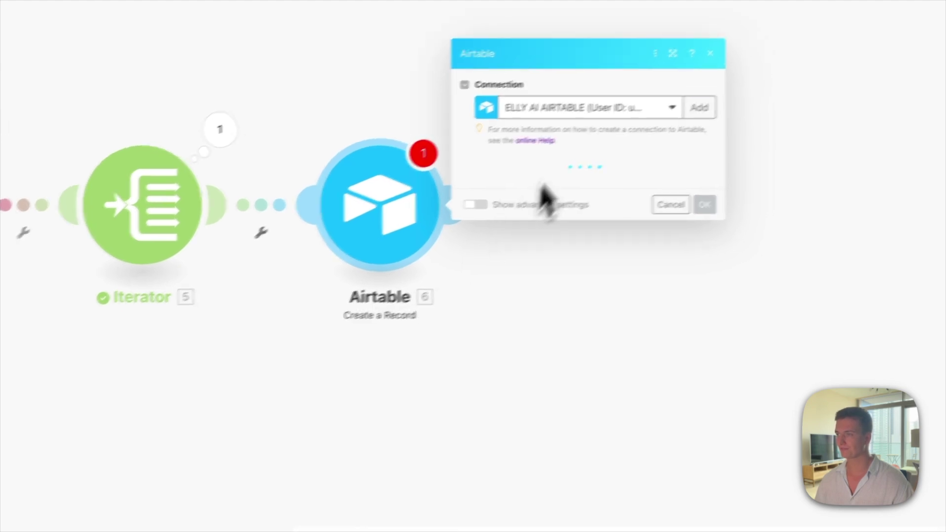
{"action": "left_click", "coordinate": [388, 163]}
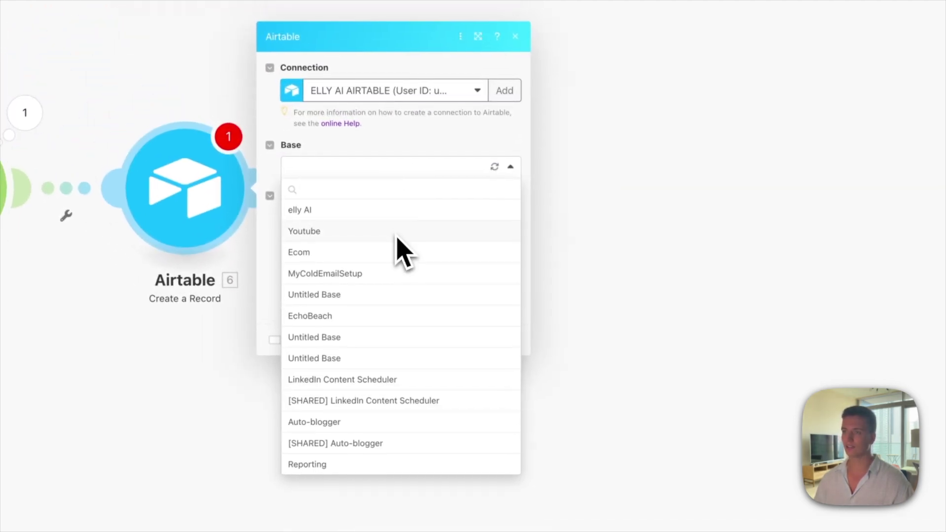
{"action": "left_click", "coordinate": [315, 464]}
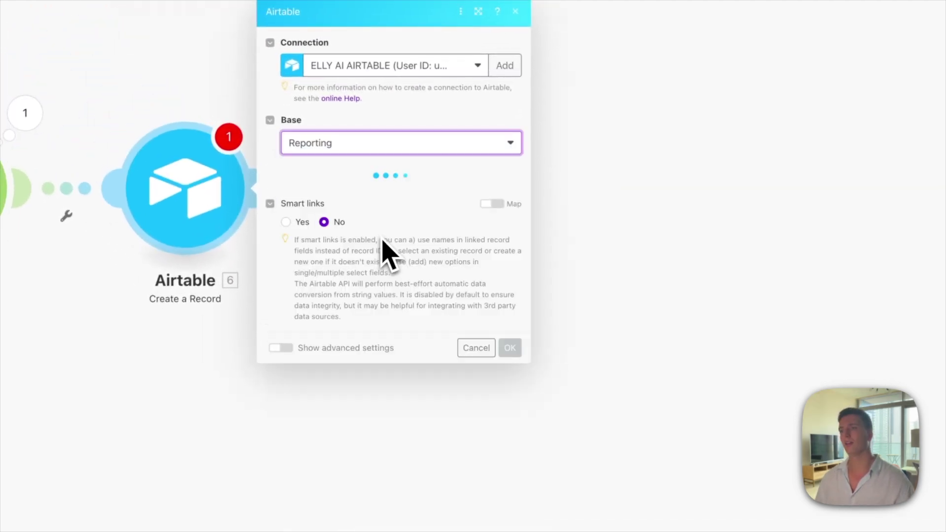
Map client_id to Client ID and emailsSent to Total Emails Sent This Week.
{"action": "left_click", "coordinate": [383, 216]}
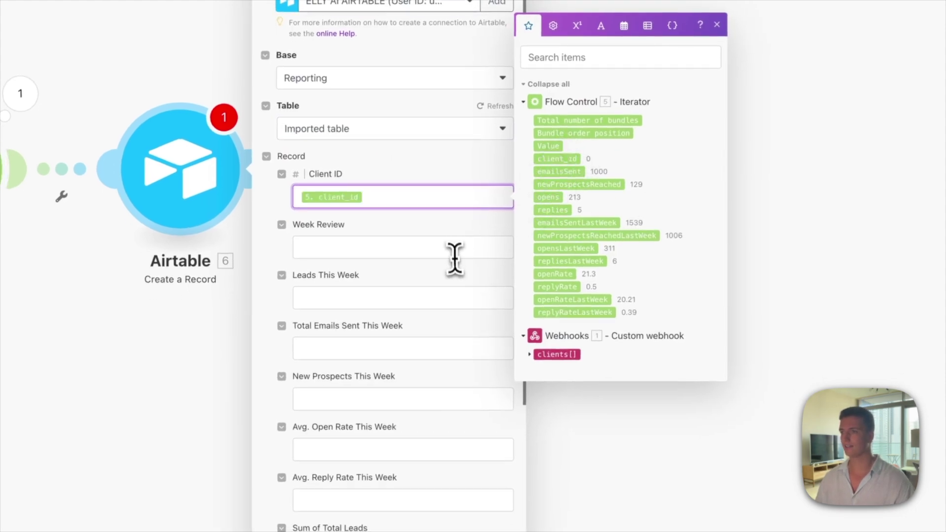
{"action": "left_click", "coordinate": [500, 249]}
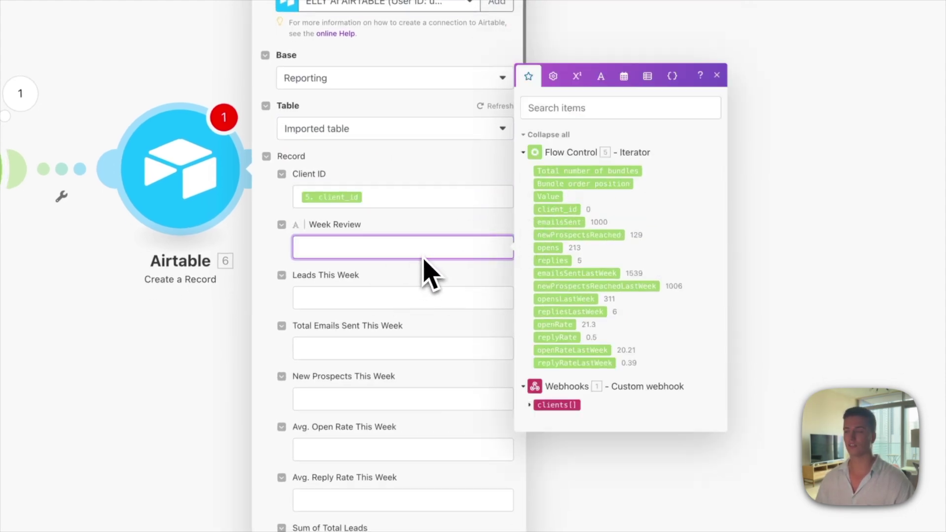
{"action": "left_click", "coordinate": [423, 295]}
{"action": "scroll", "coordinate": [421, 301], "scroll_direction": "down", "scroll_amount": 2}
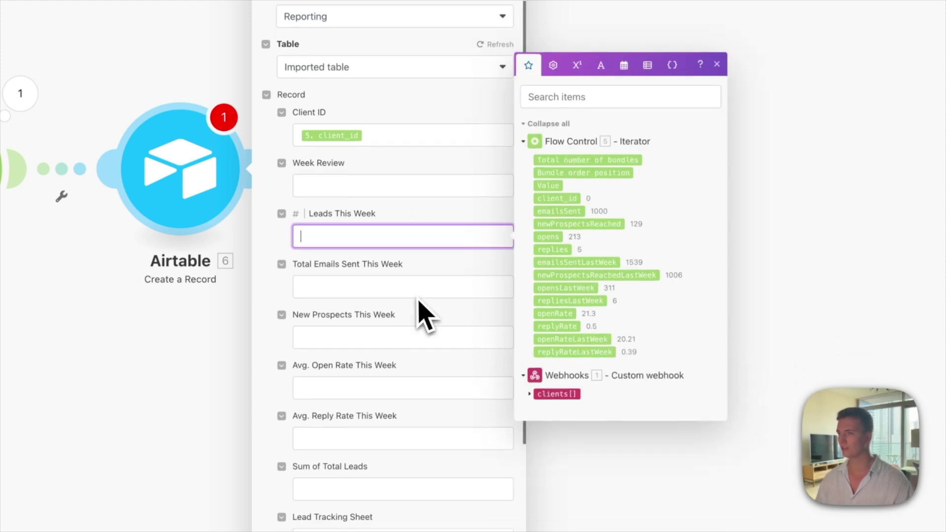
{"action": "left_click", "coordinate": [359, 285]}
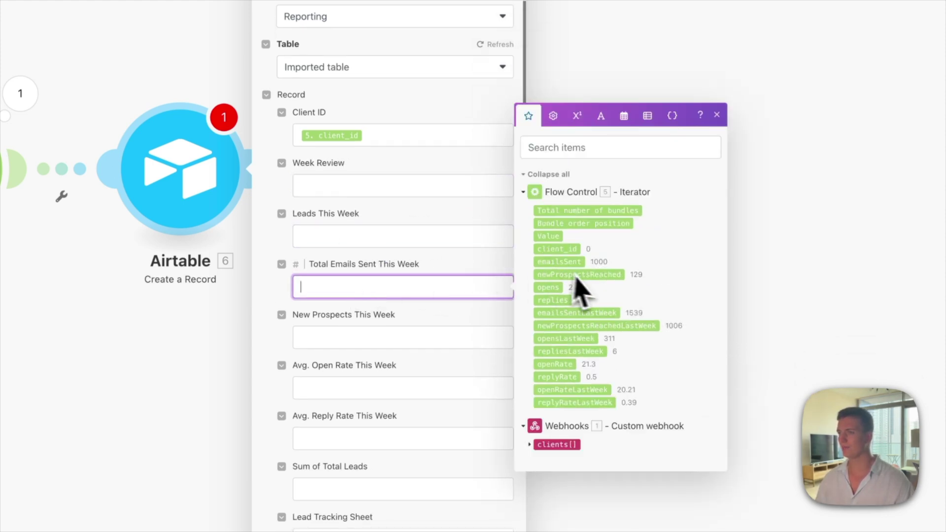
{"action": "left_click", "coordinate": [327, 233]}
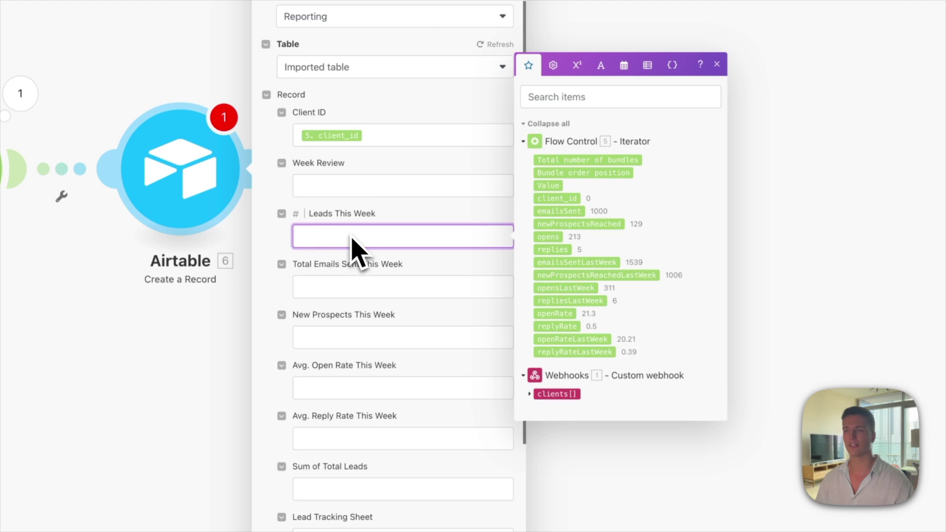
{"action": "left_click", "coordinate": [376, 288]}
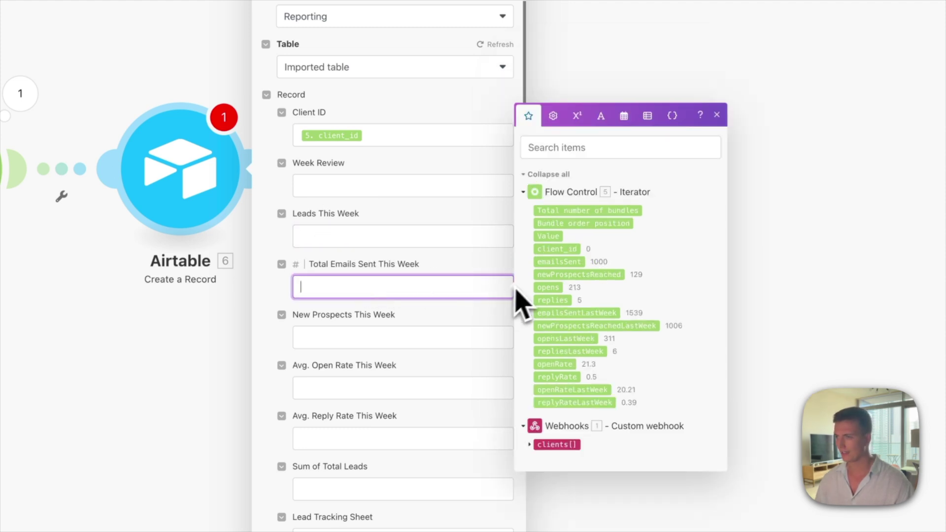
Map opens into Avg. Open Rate This Week and confirm the Airtable record settings.
{"action": "left_click", "coordinate": [454, 330]}
{"action": "scroll", "coordinate": [374, 423], "scroll_direction": "down", "scroll_amount": 2}
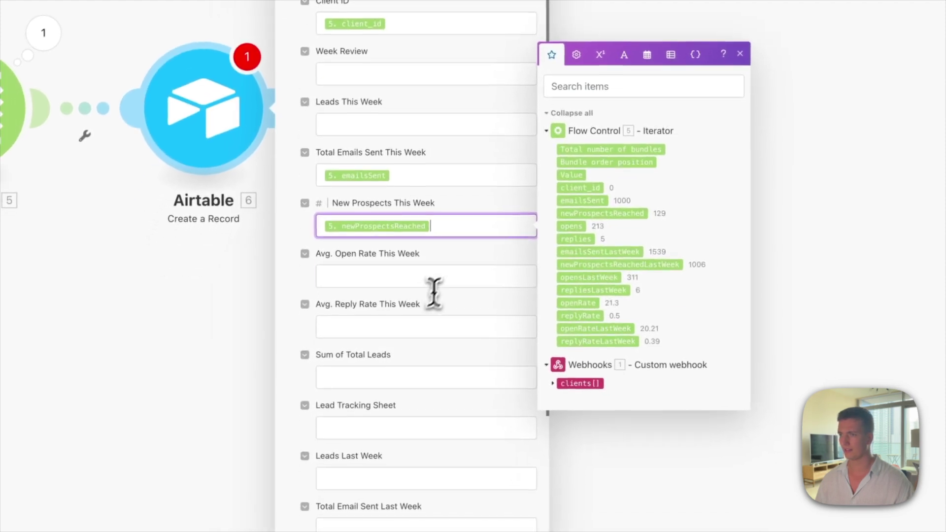
{"action": "left_click", "coordinate": [390, 387]}
{"action": "left_click", "coordinate": [570, 275]}
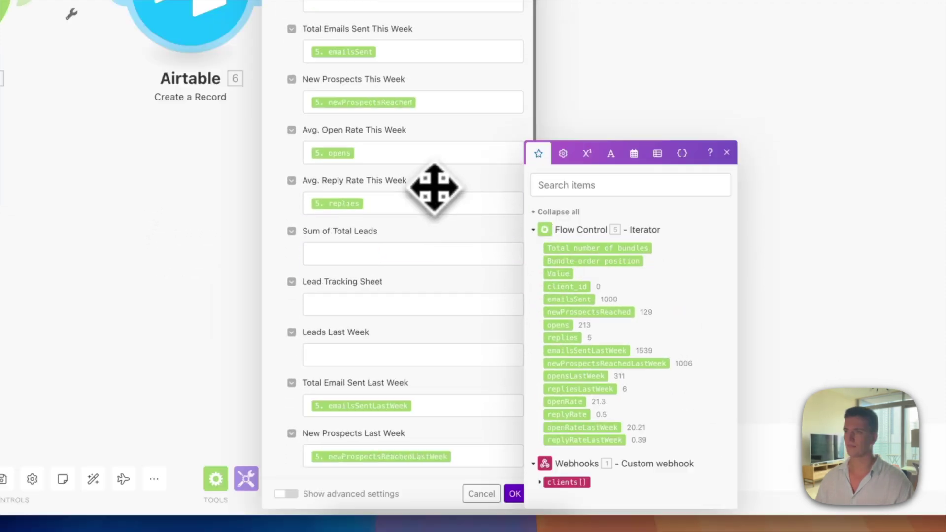
{"action": "scroll", "coordinate": [428, 212], "scroll_direction": "down", "scroll_amount": 4}
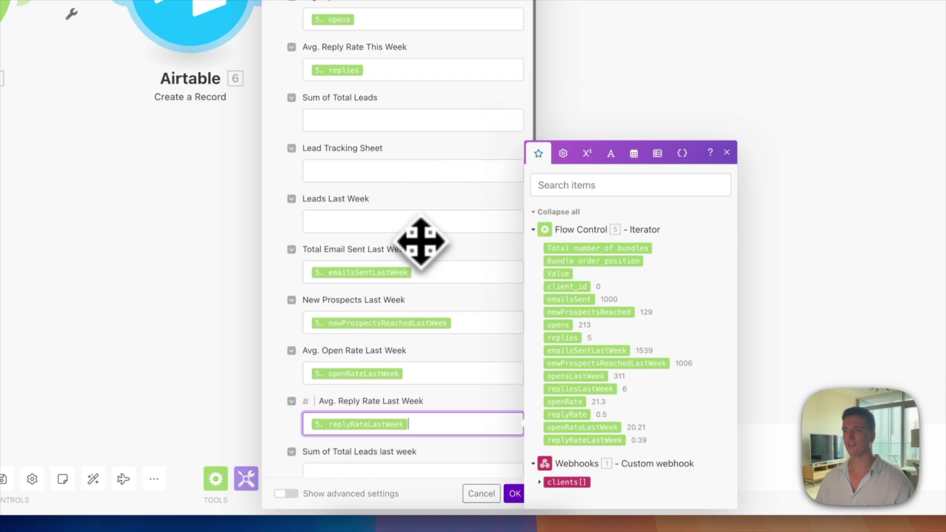
{"action": "scroll", "coordinate": [421, 241], "scroll_direction": "down", "scroll_amount": 3}
{"action": "left_click", "coordinate": [515, 493]}
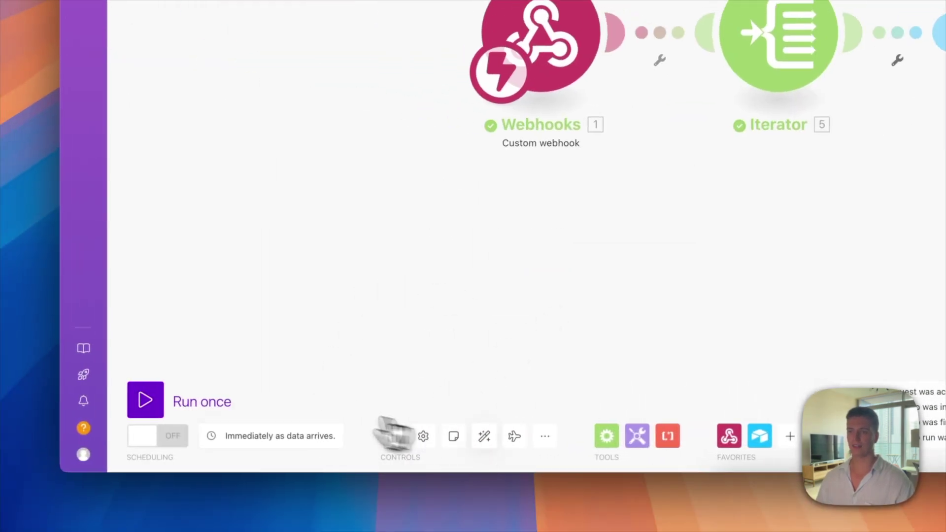
Run the scenario once and open the newly created third record in Airtable's Reporting table.
{"action": "left_click", "coordinate": [183, 400]}
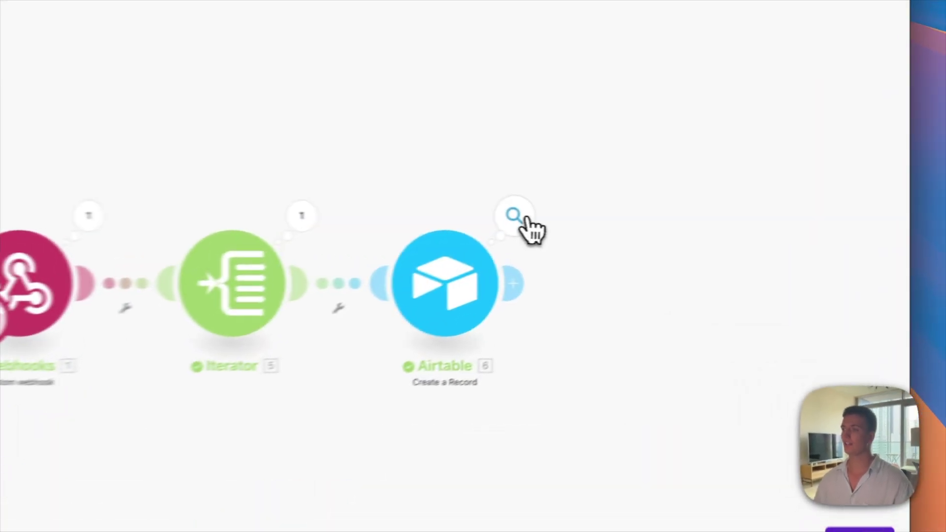
{"action": "left_click", "coordinate": [642, 225]}
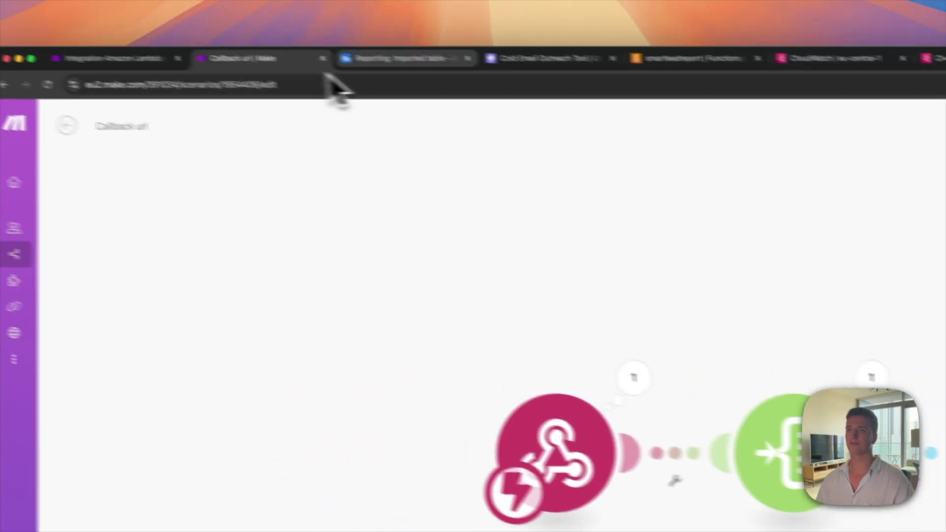
{"action": "left_click", "coordinate": [401, 57]}
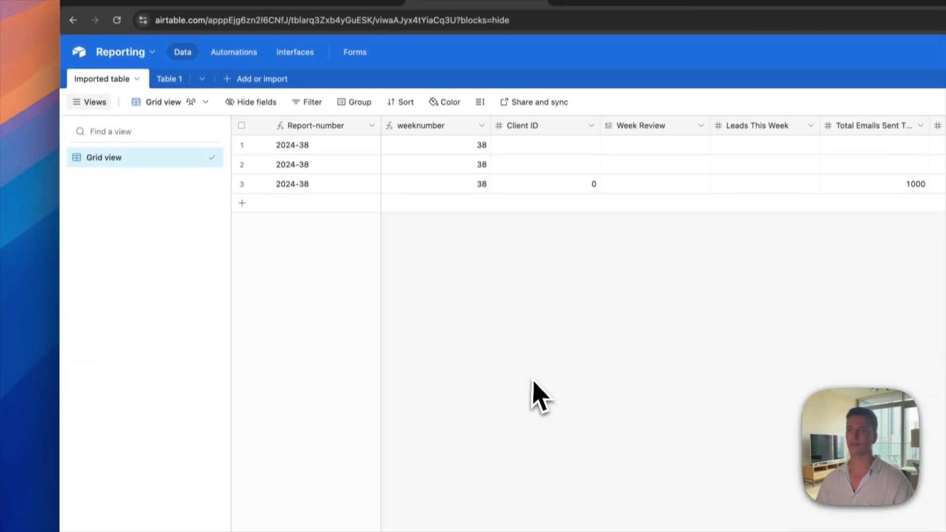
{"action": "left_click", "coordinate": [264, 260]}
{"action": "scroll", "coordinate": [634, 362], "scroll_direction": "up", "scroll_amount": 3}
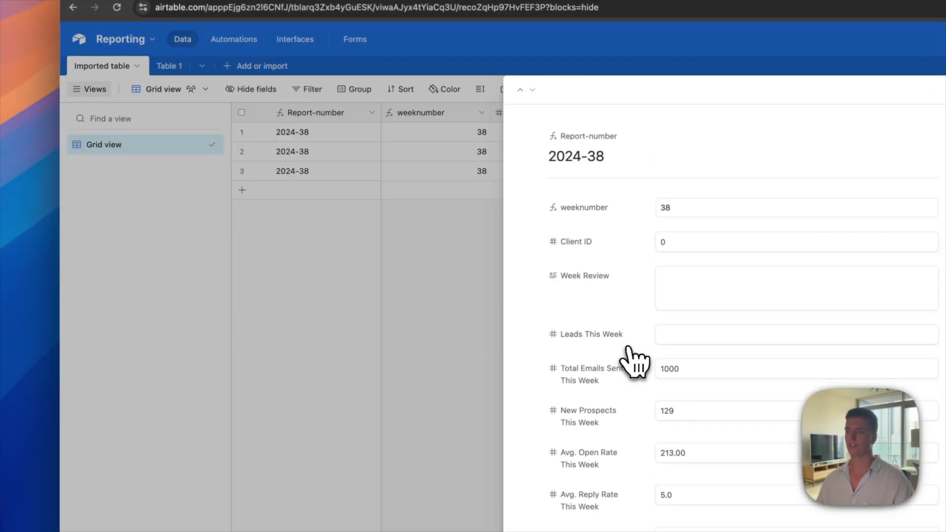